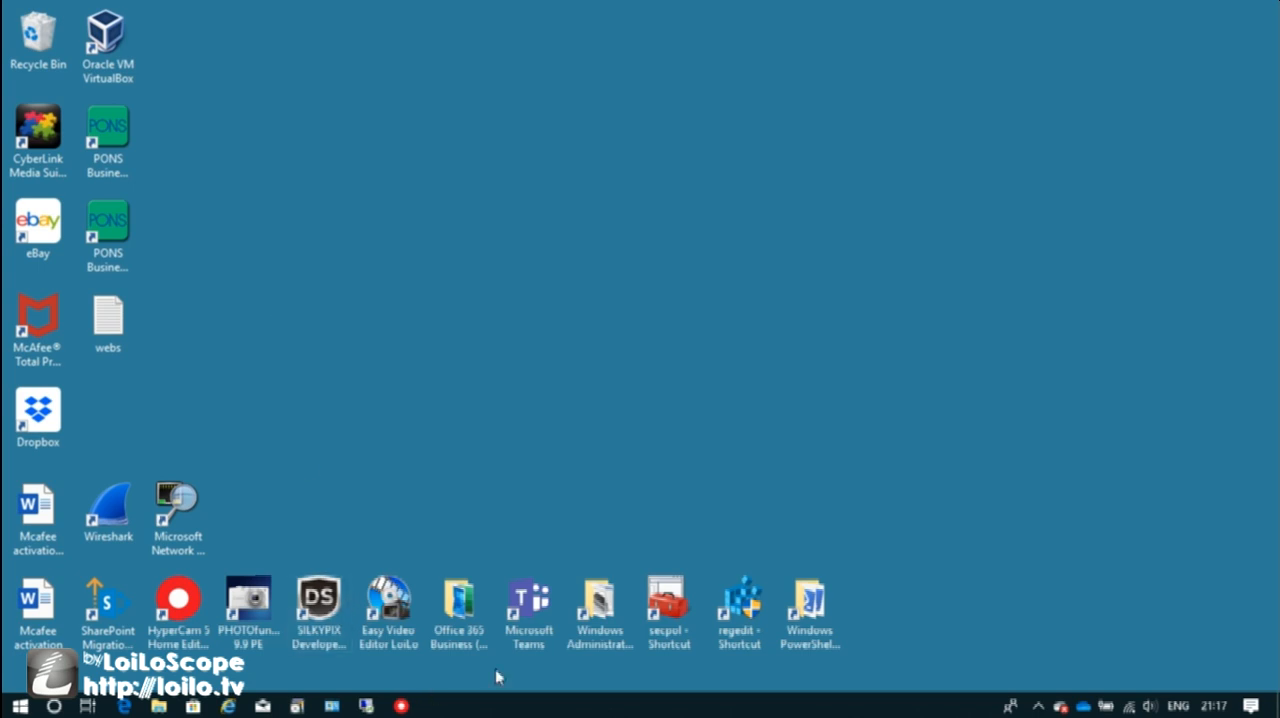
Switch to the remote desktop session and open Control Panel on the remote computer.
left_click(368, 706)
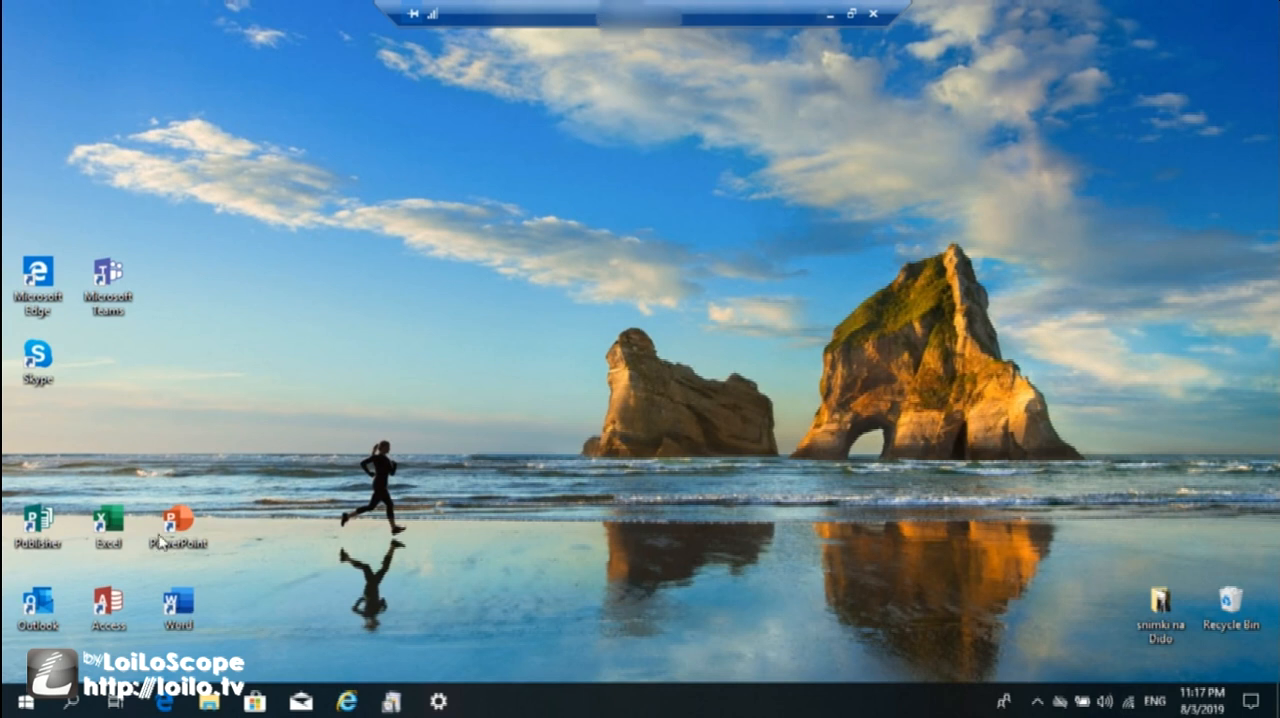
left_click(68, 706)
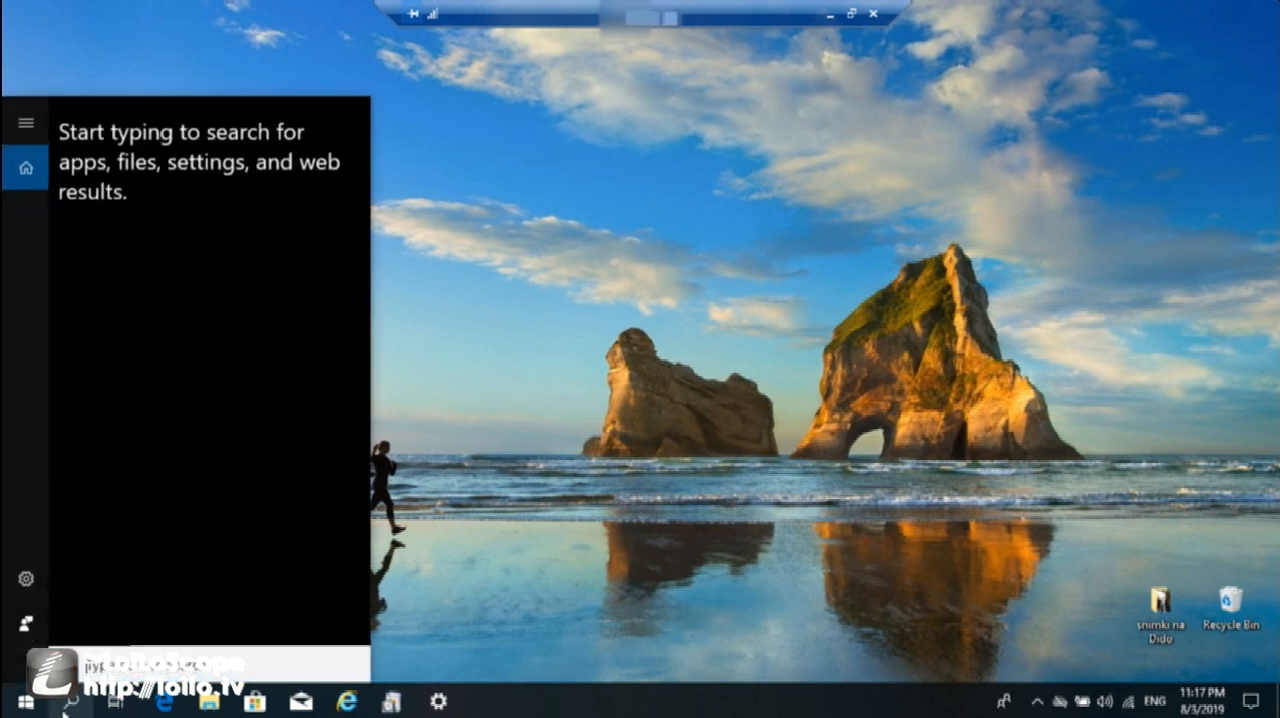
type("con")
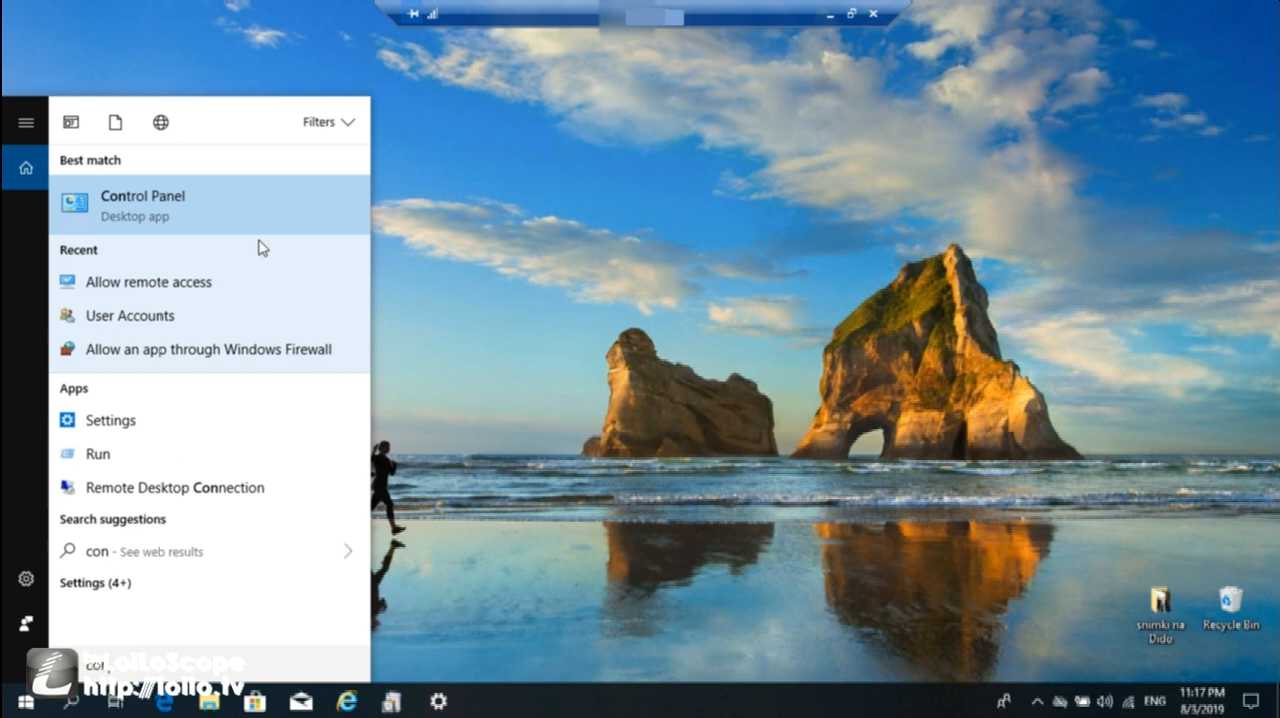
left_click(278, 192)
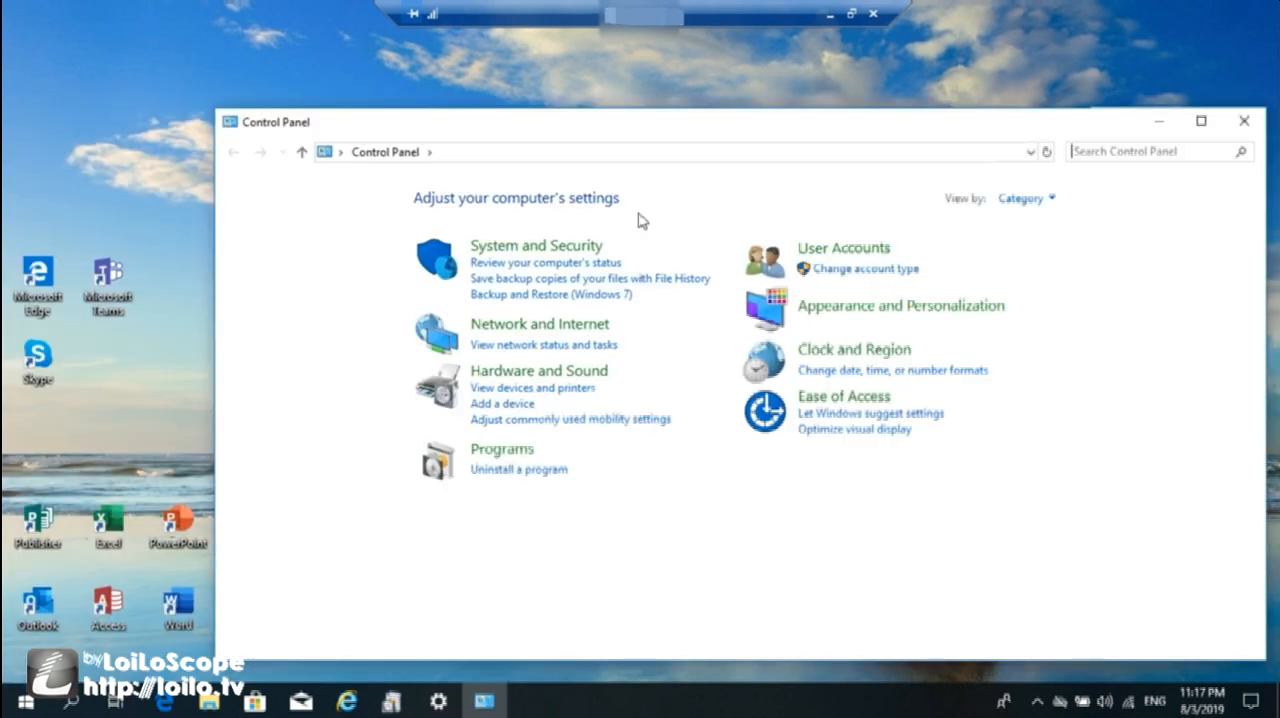
Examine the Remote Desktop entry among the apps allowed through Windows Defender Firewall.
left_click(551, 247)
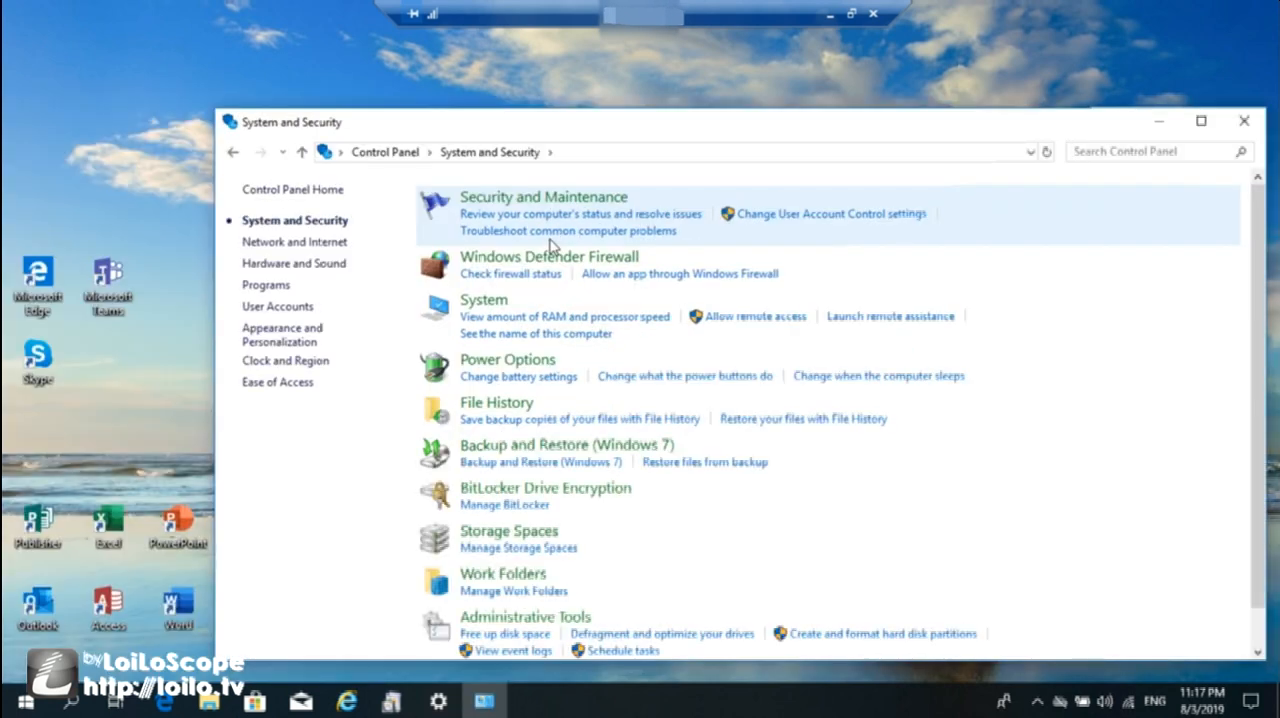
left_click(731, 283)
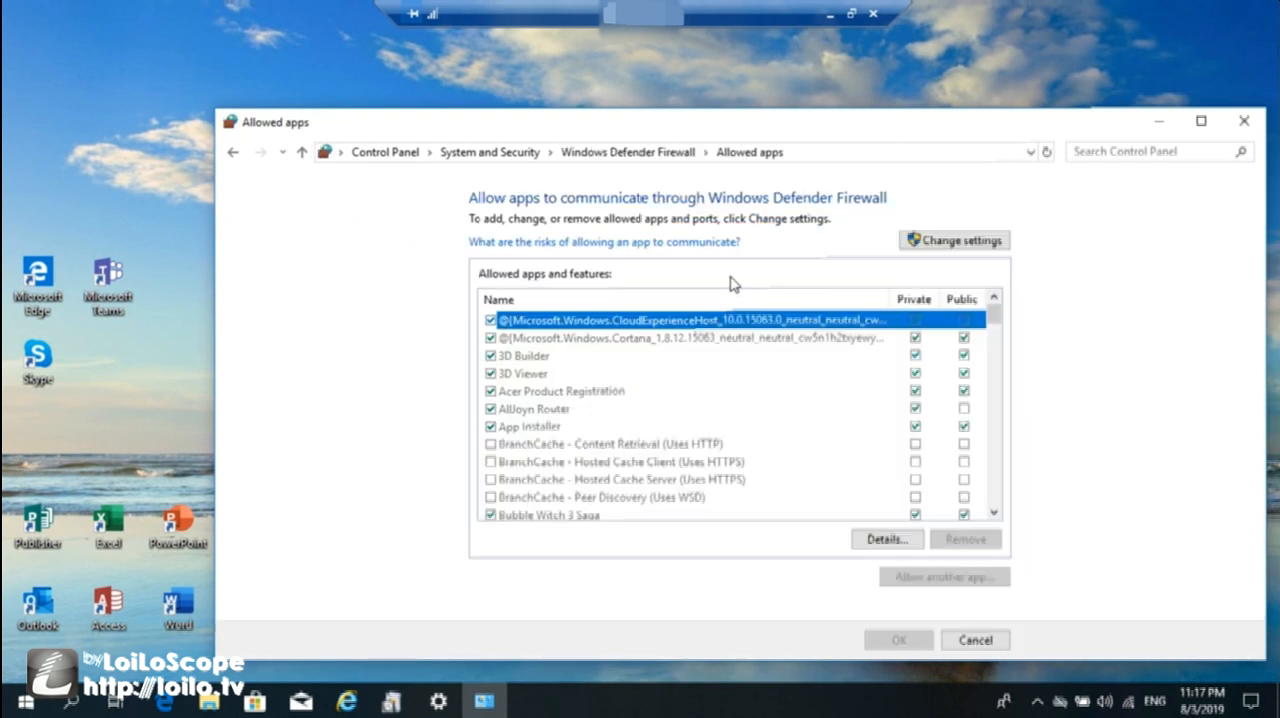
left_click_drag(995, 313, 998, 432)
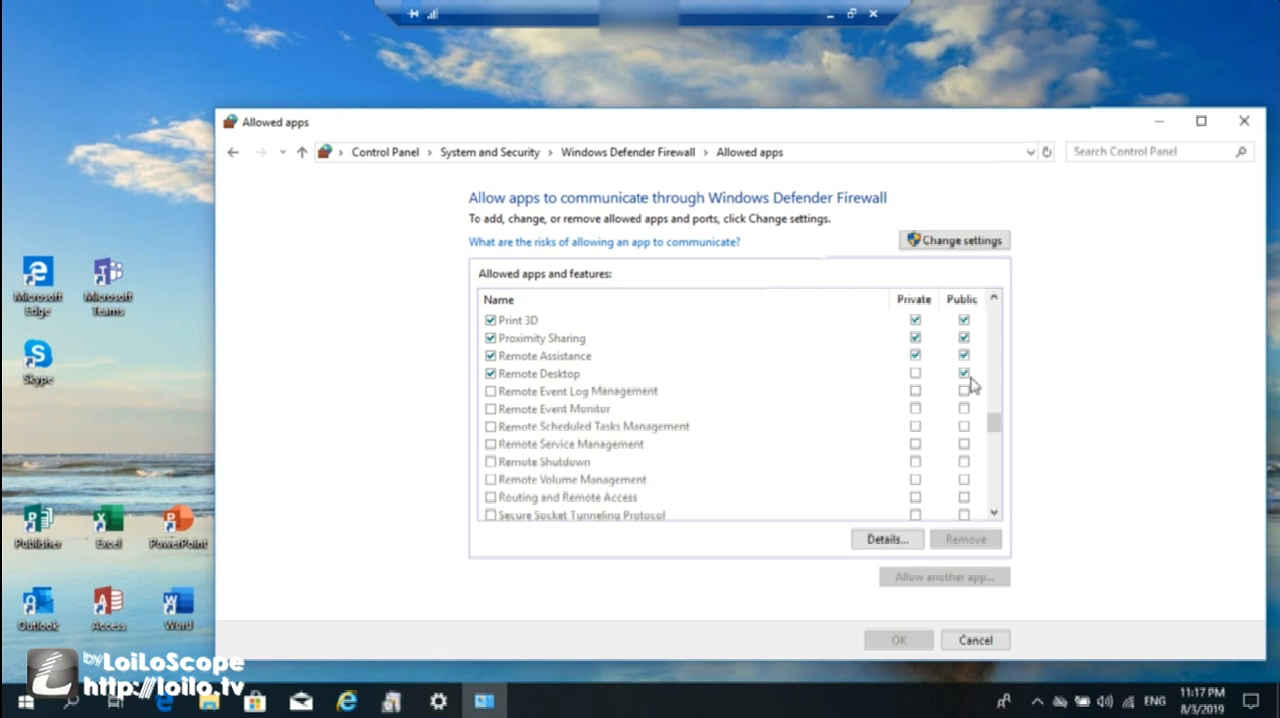
View the existing user accounts on the Manage Accounts page of Control Panel.
left_click(389, 152)
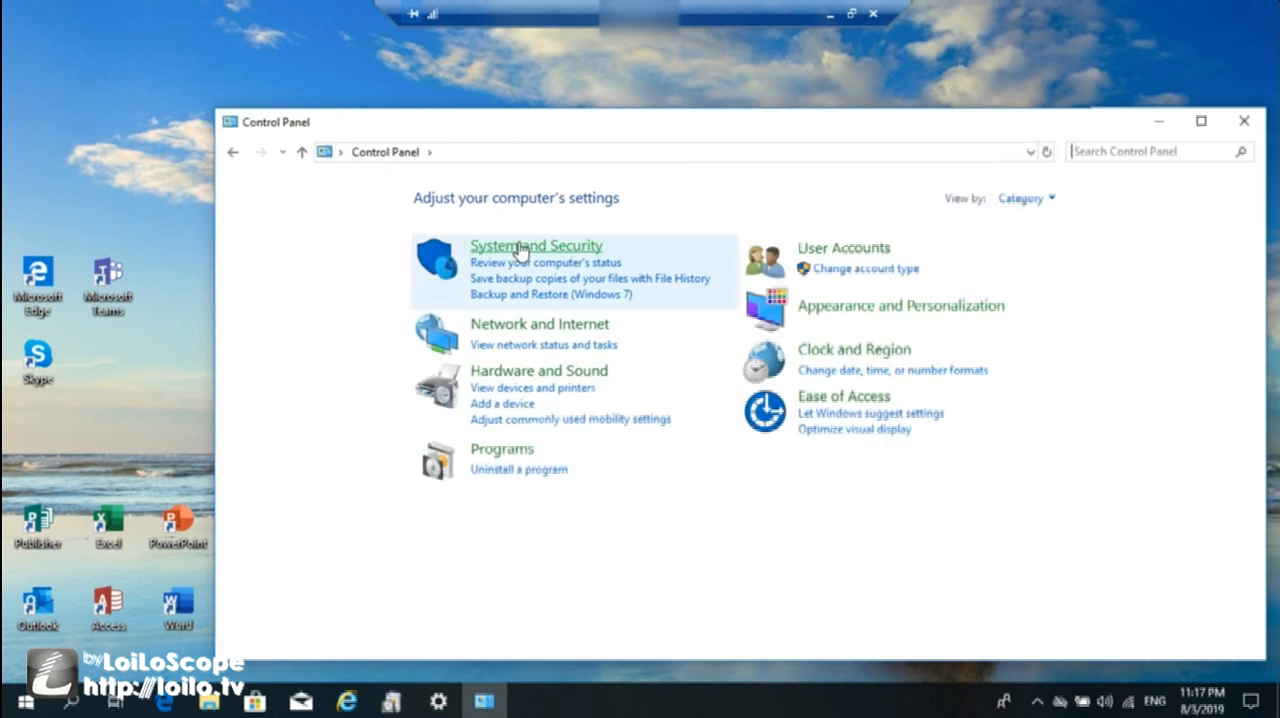
left_click(845, 252)
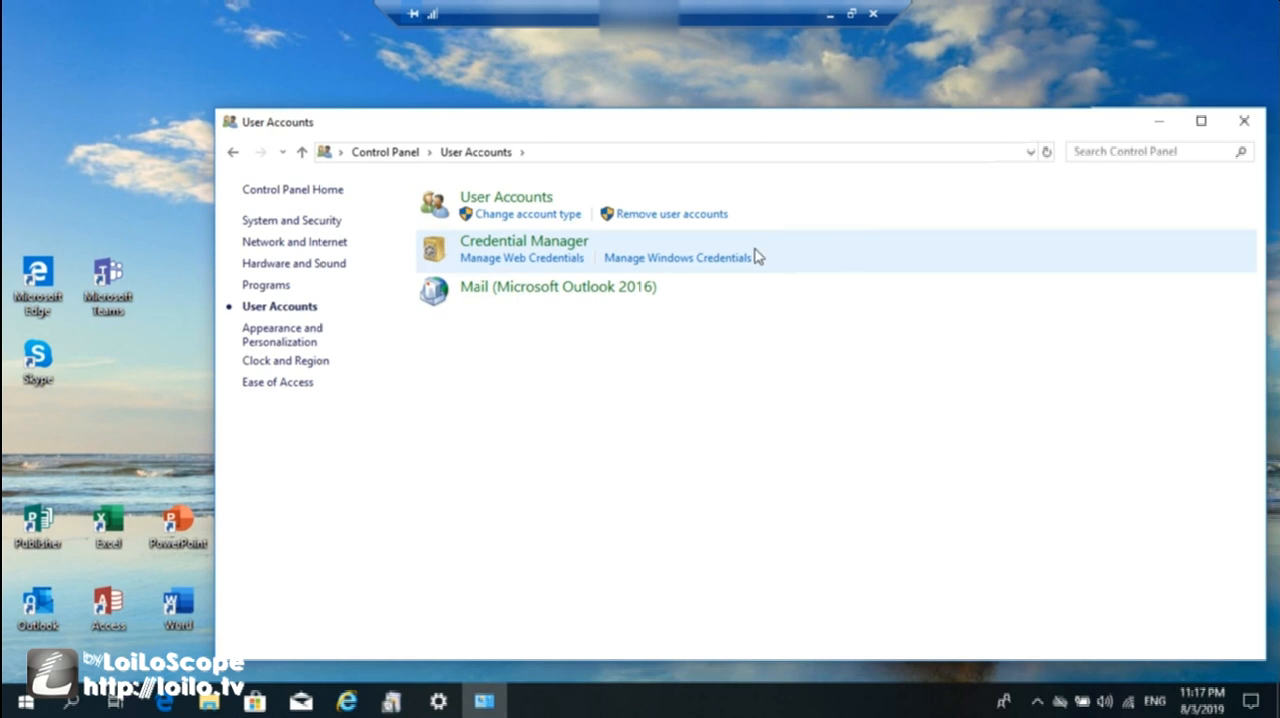
left_click(510, 199)
left_click(481, 340)
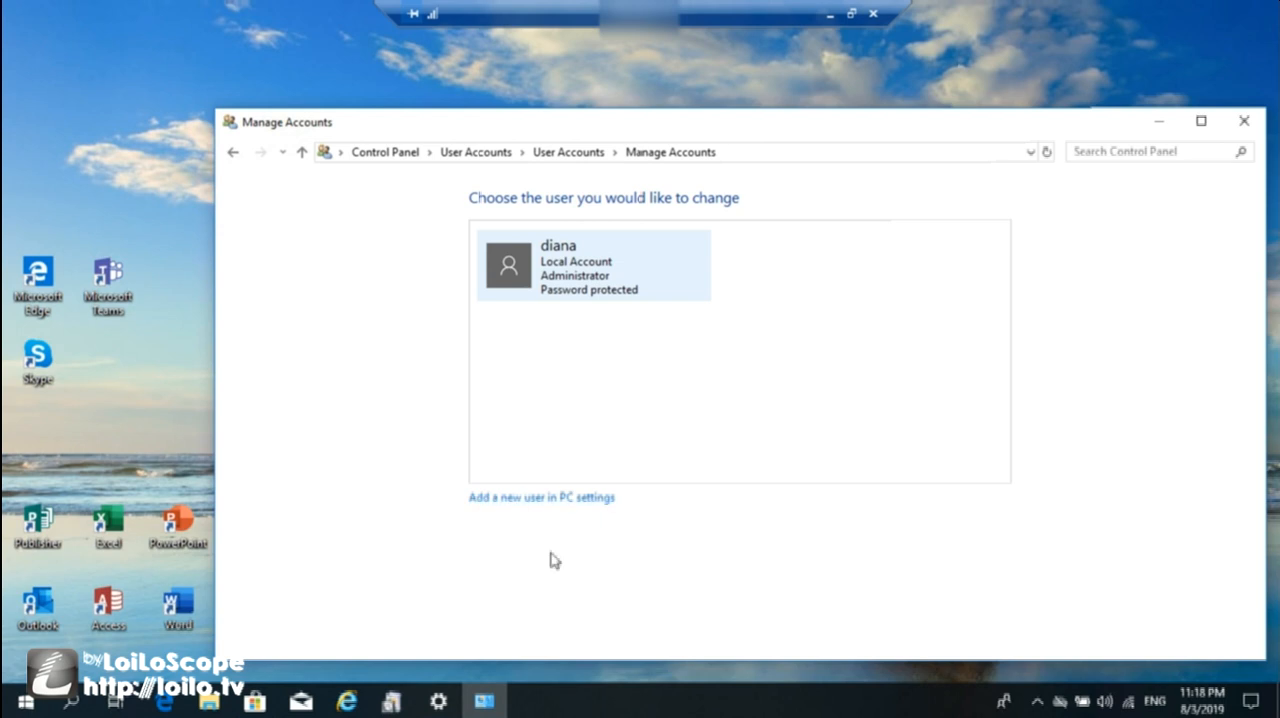
Start adding someone else to this PC in the Settings app as a user without a Microsoft account.
left_click(438, 702)
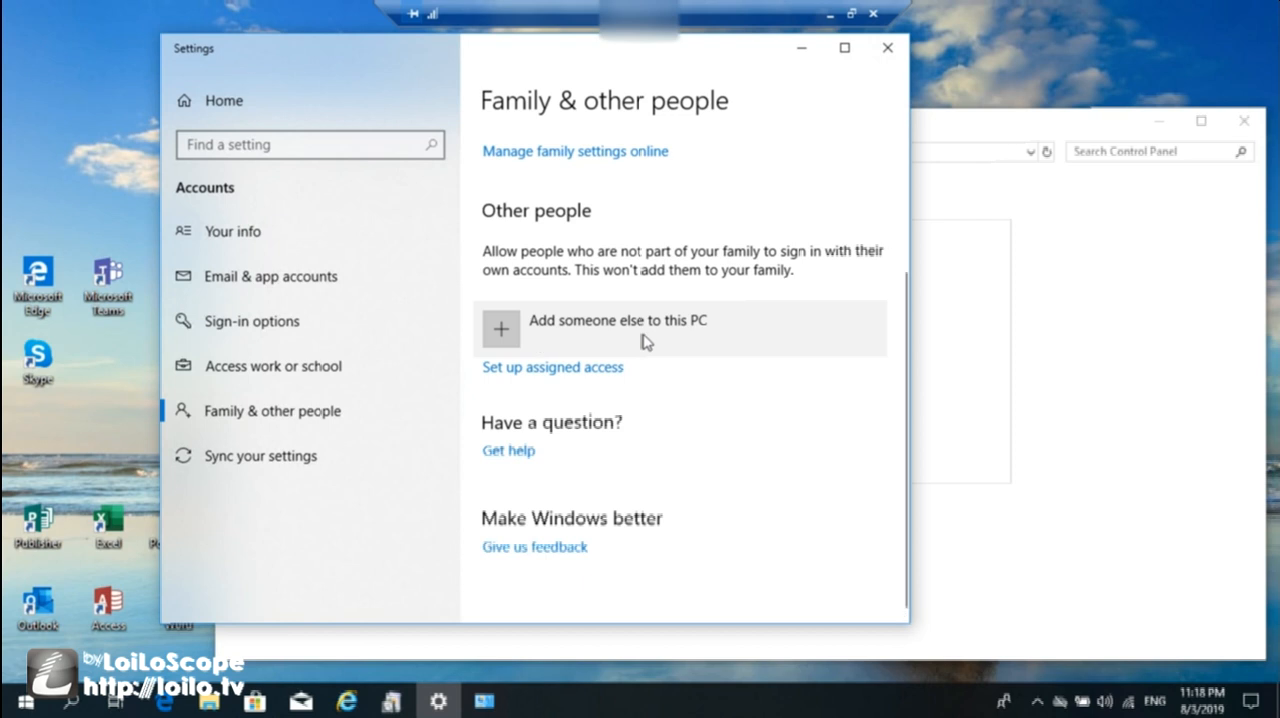
left_click(684, 338)
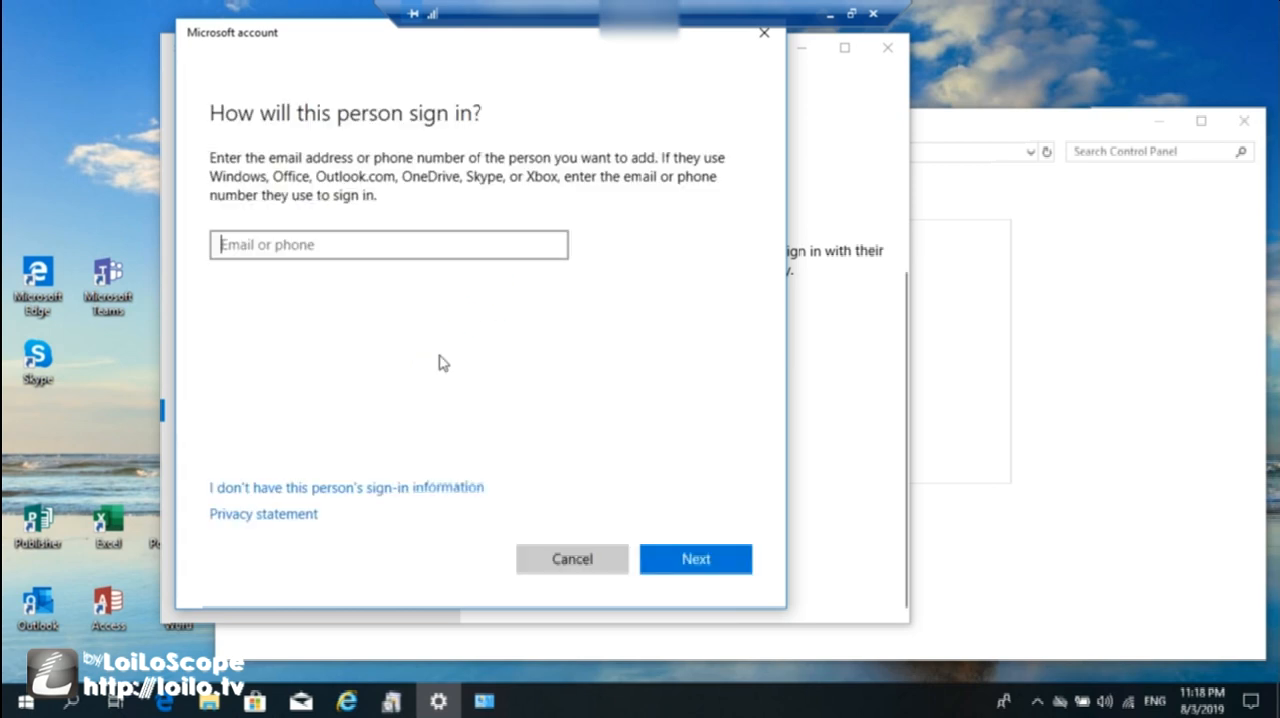
left_click(437, 490)
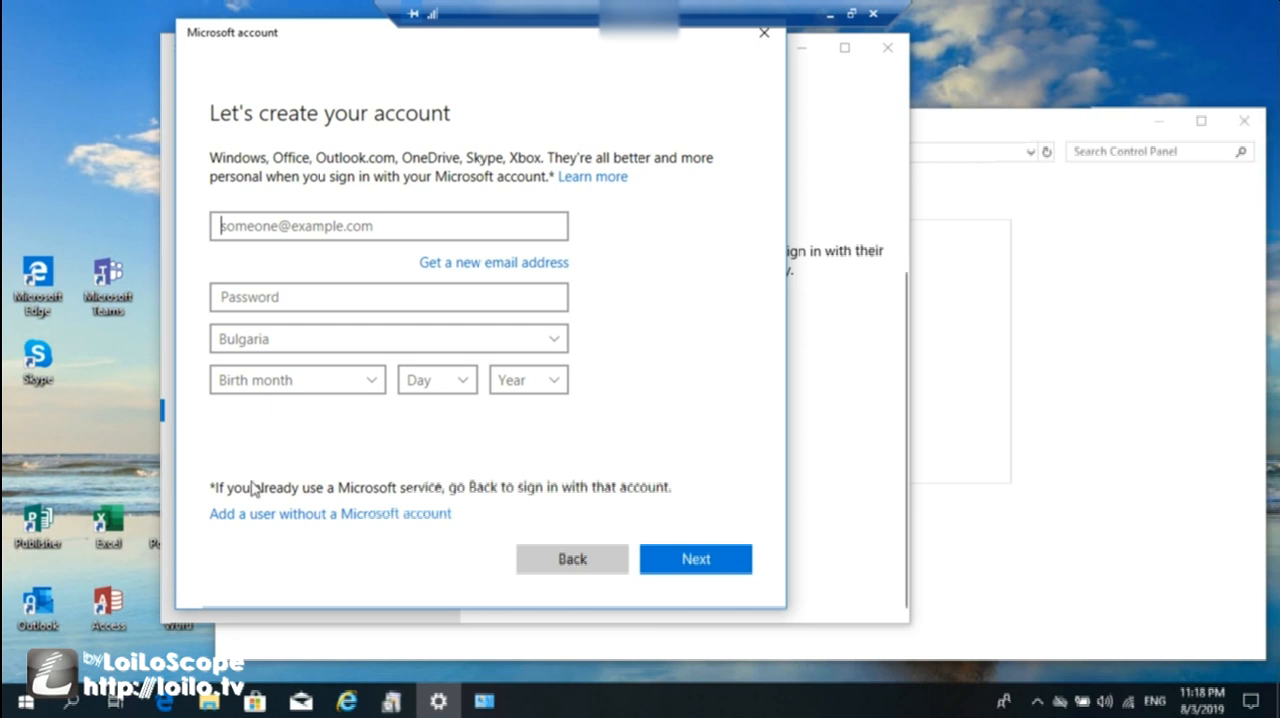
left_click(423, 519)
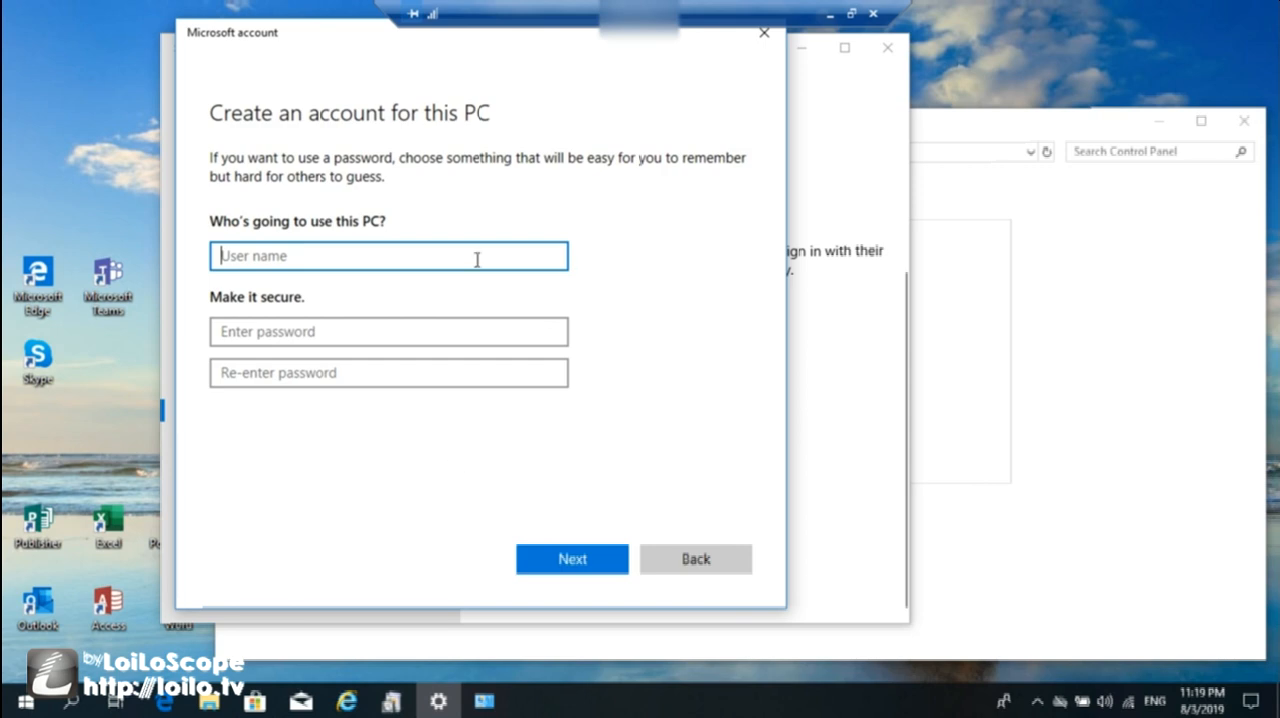
Name the new local account "RDS test" and enter and confirm its account password.
type("RDS test")
left_click(276, 331)
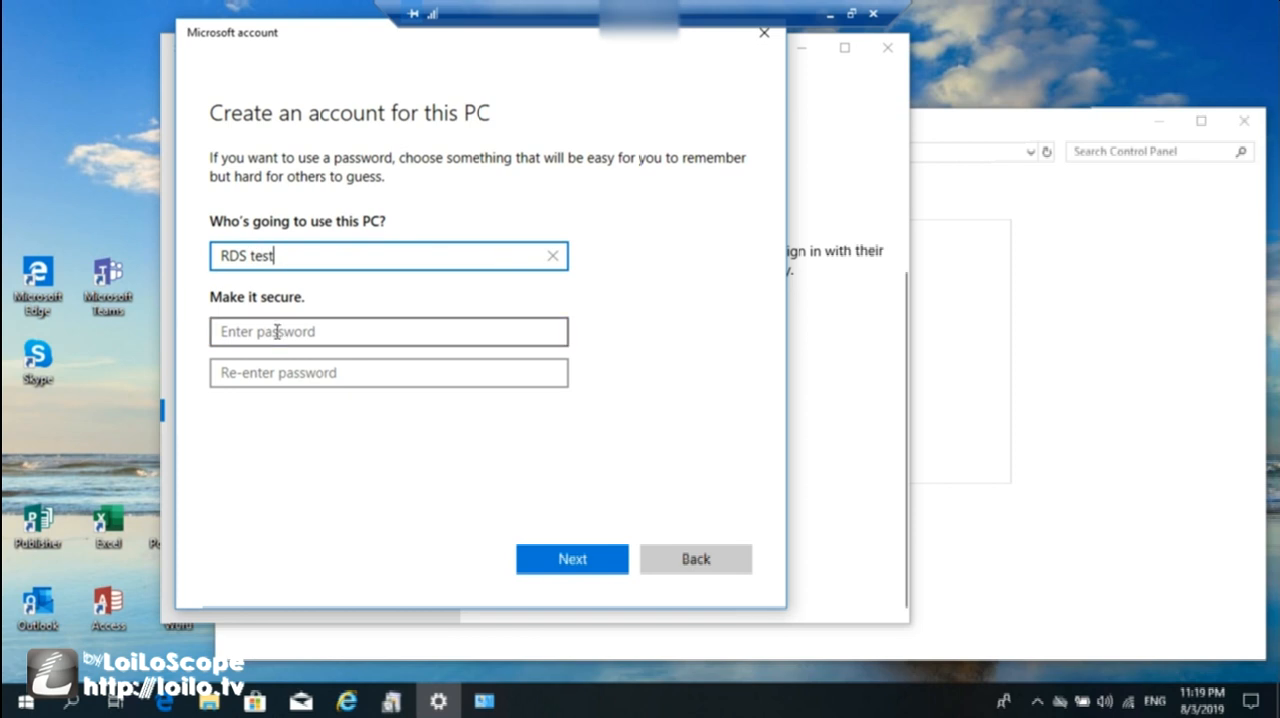
type("******")
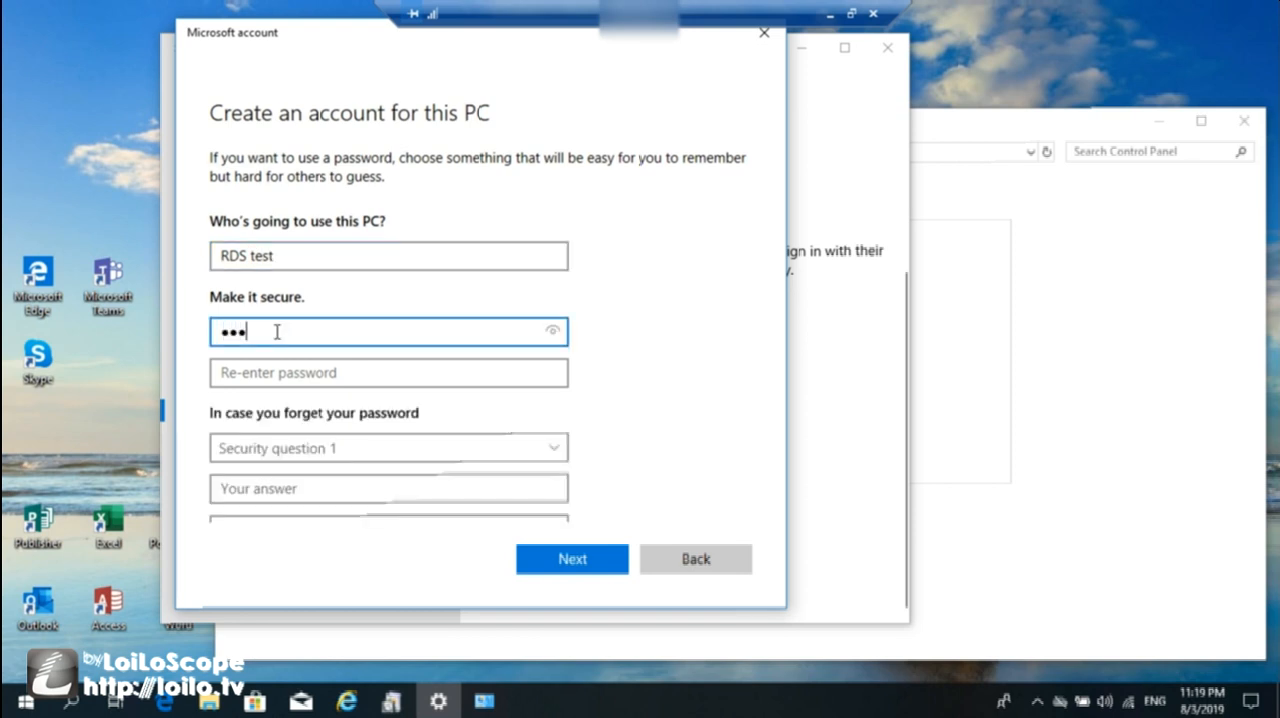
type("*")
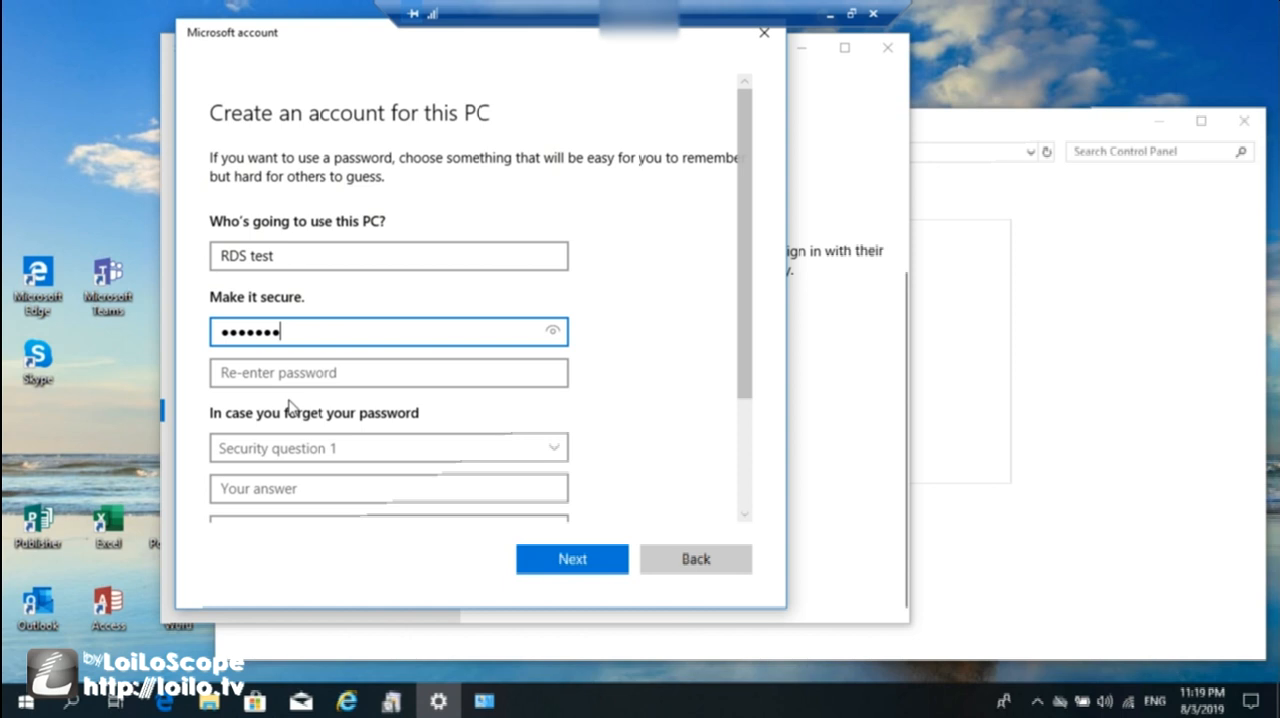
left_click(332, 373)
type("*******")
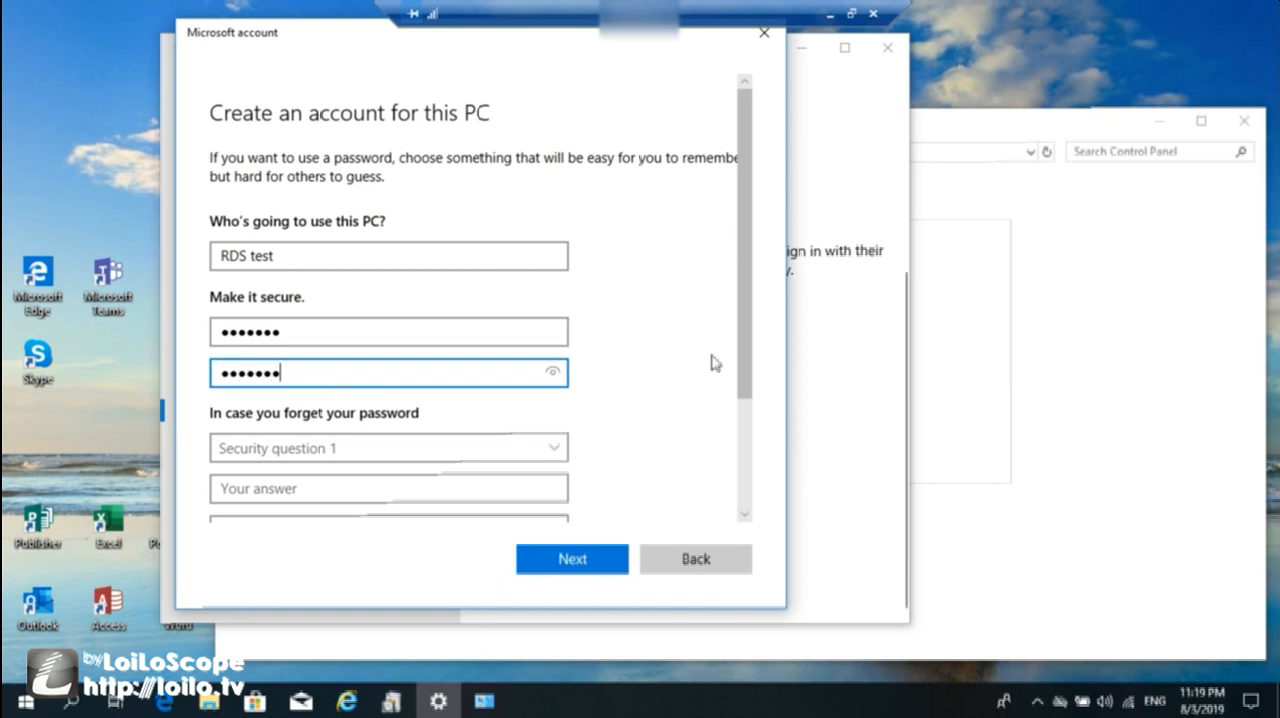
Set security question 1 to "What was your first pet's name?" with the answer "name".
scroll(727, 521, "down", 3)
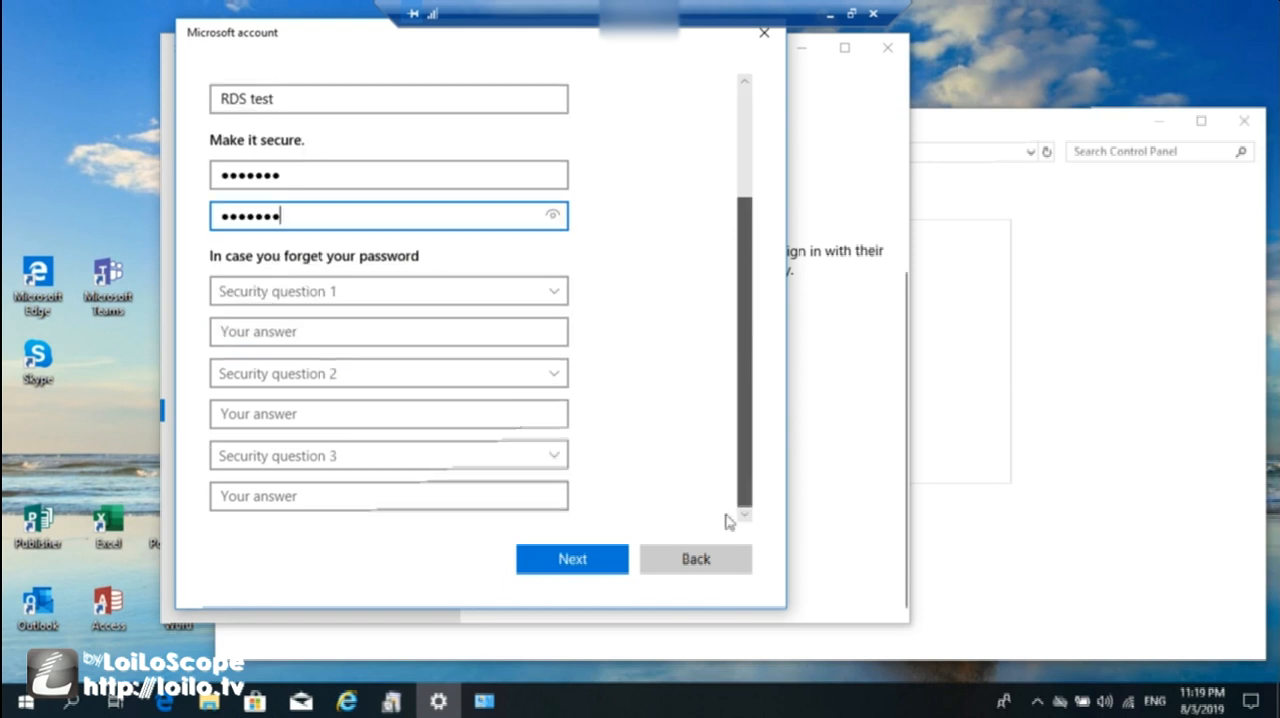
left_click(558, 298)
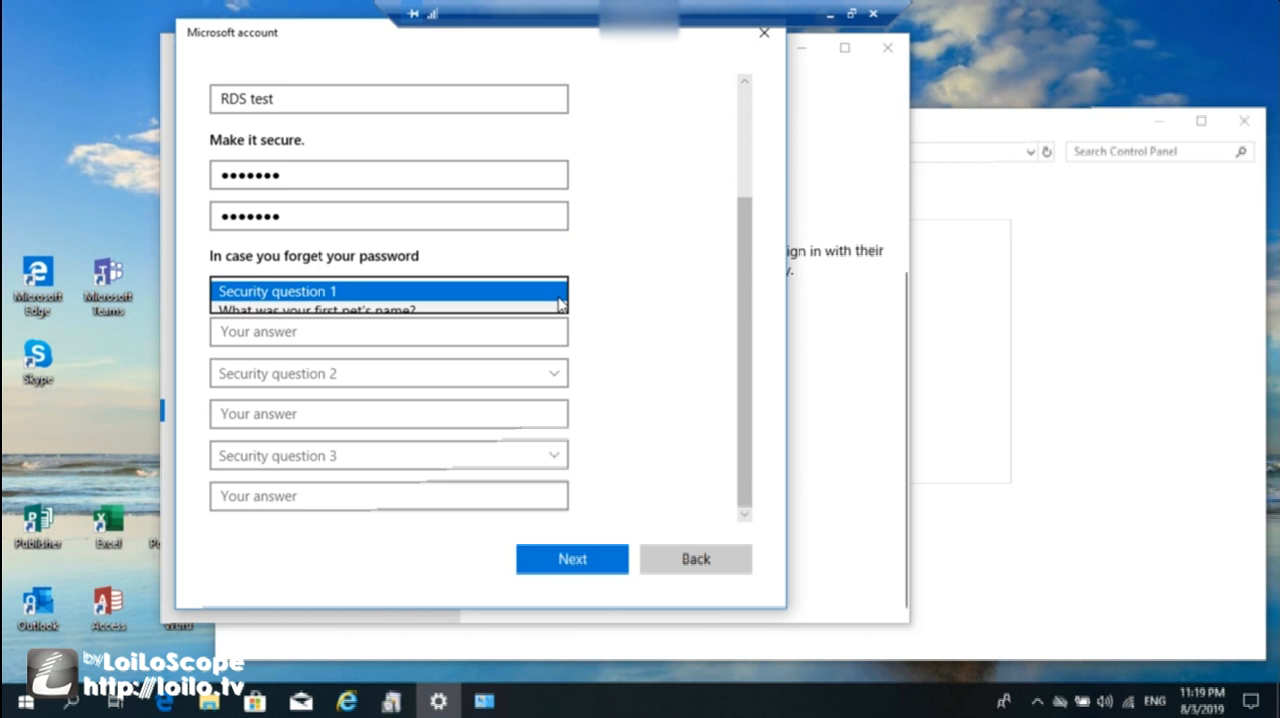
left_click(406, 310)
left_click(344, 334)
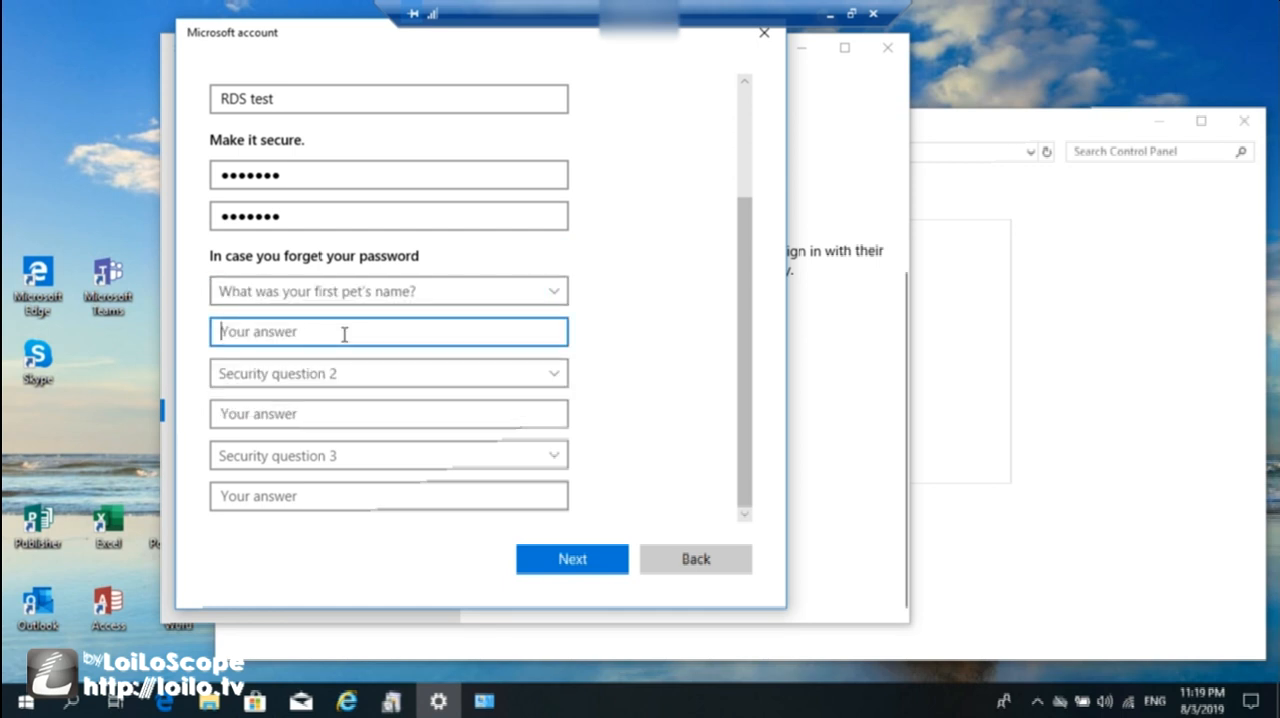
type("name")
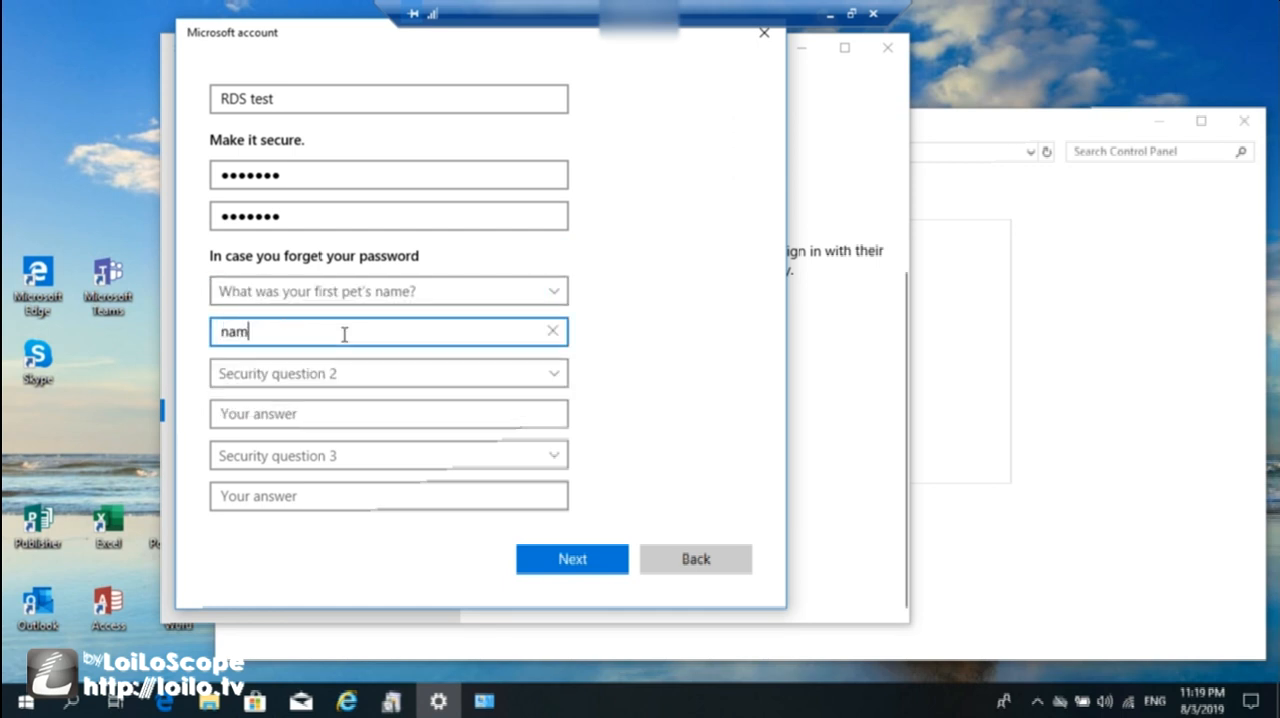
Set security question 2 to "What's the name of the city where you were born?" with the answer "born".
left_click(535, 383)
left_click(425, 397)
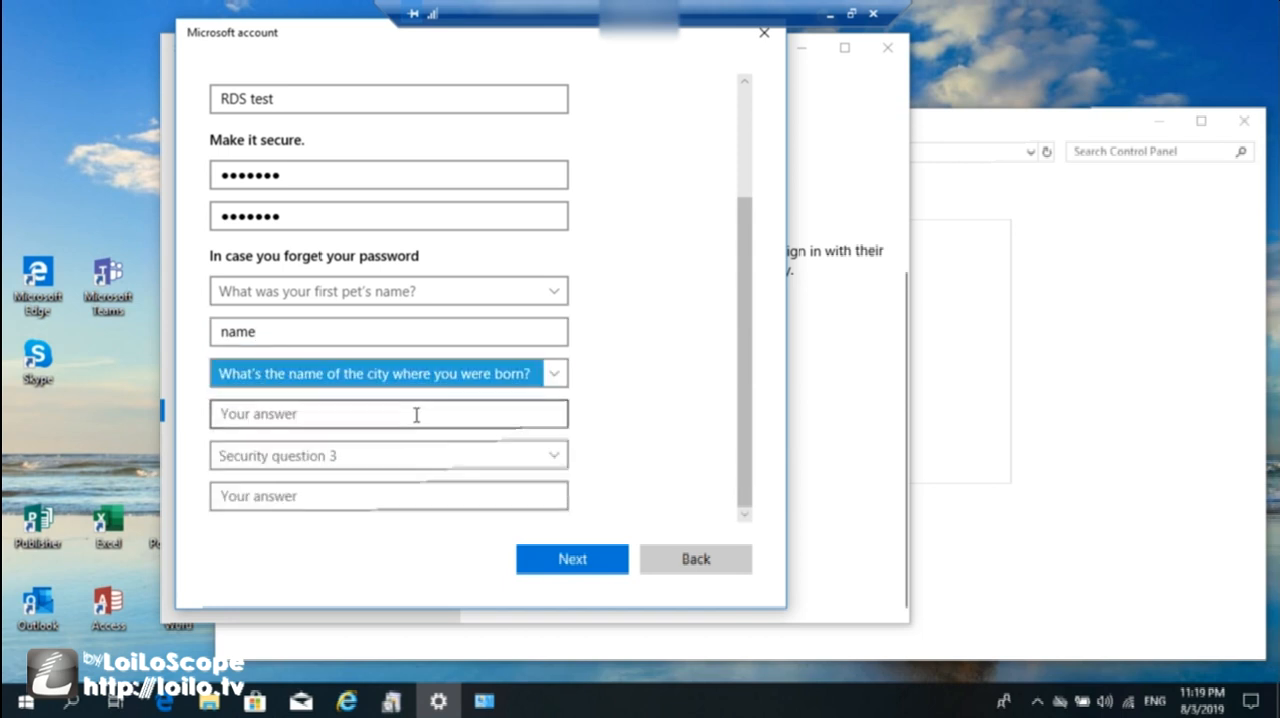
left_click(416, 414)
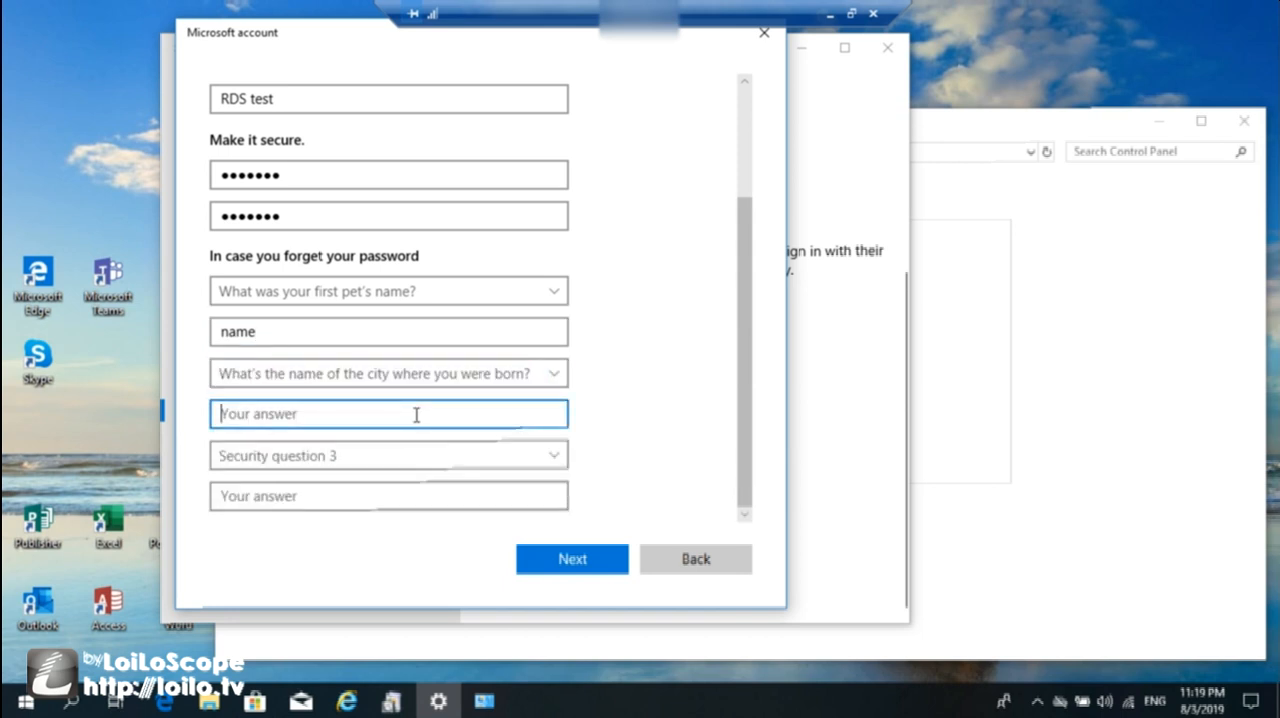
type("born")
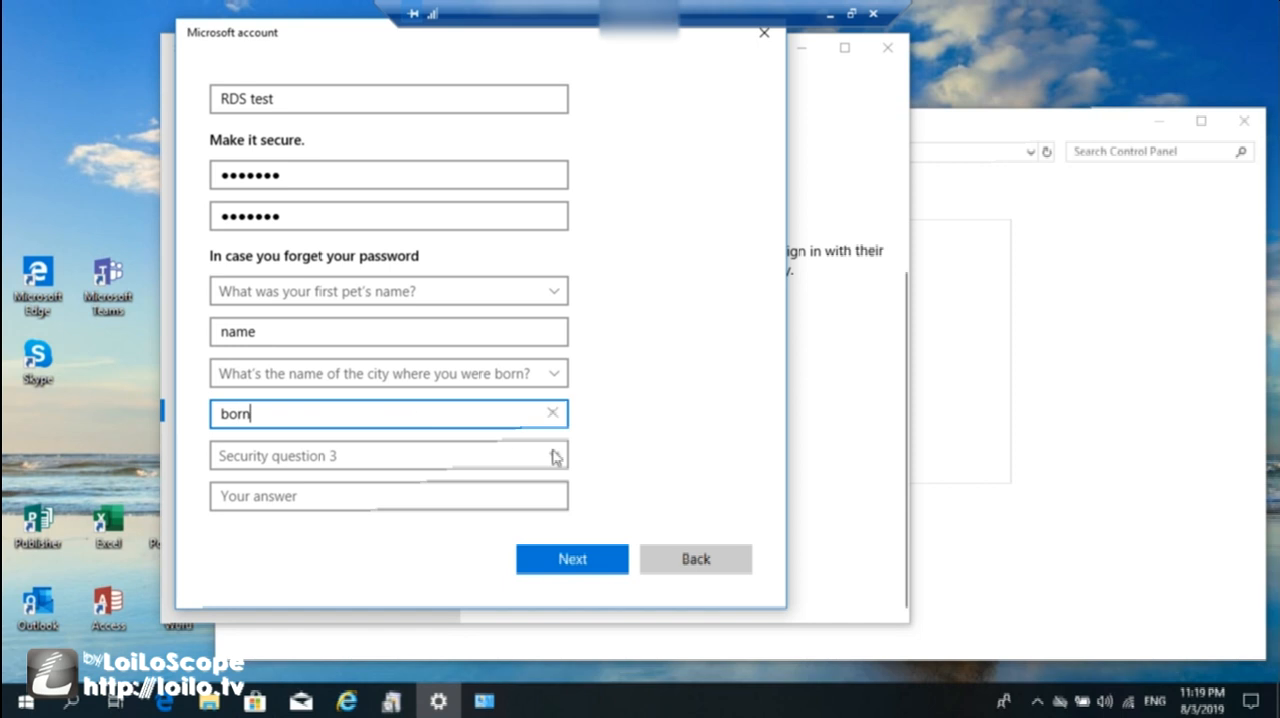
left_click(563, 459)
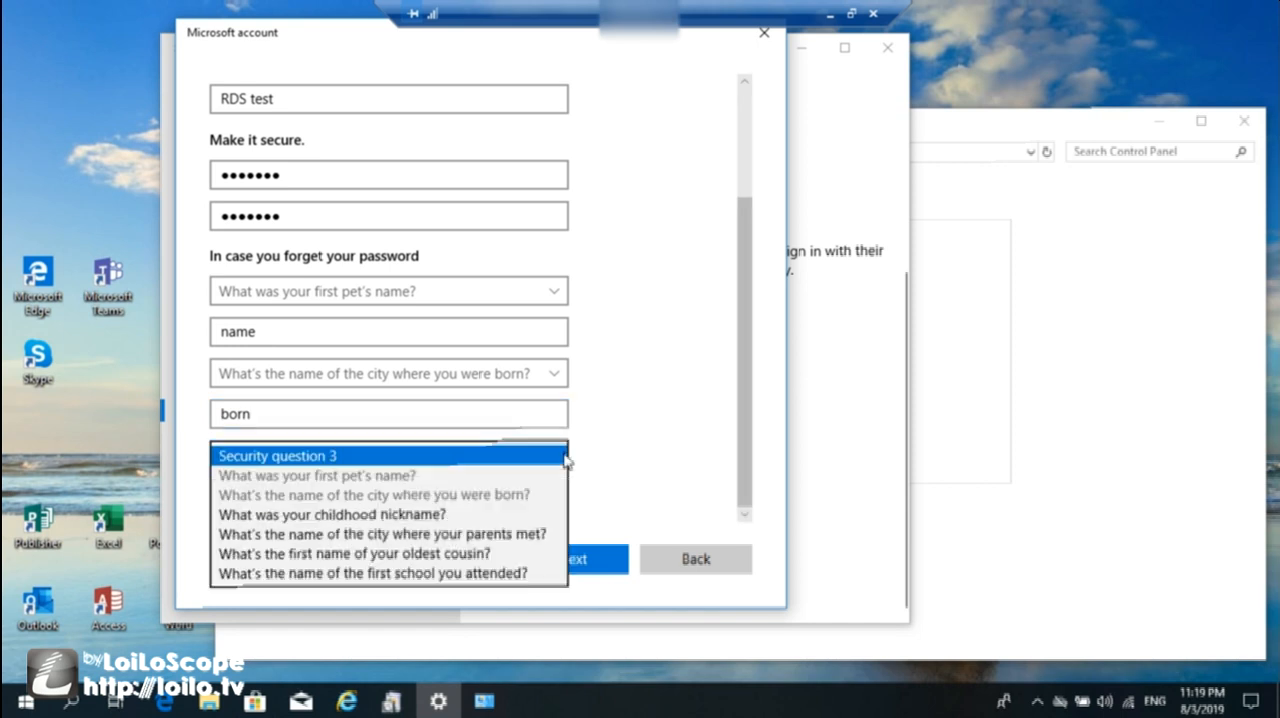
left_click(503, 518)
left_click(440, 494)
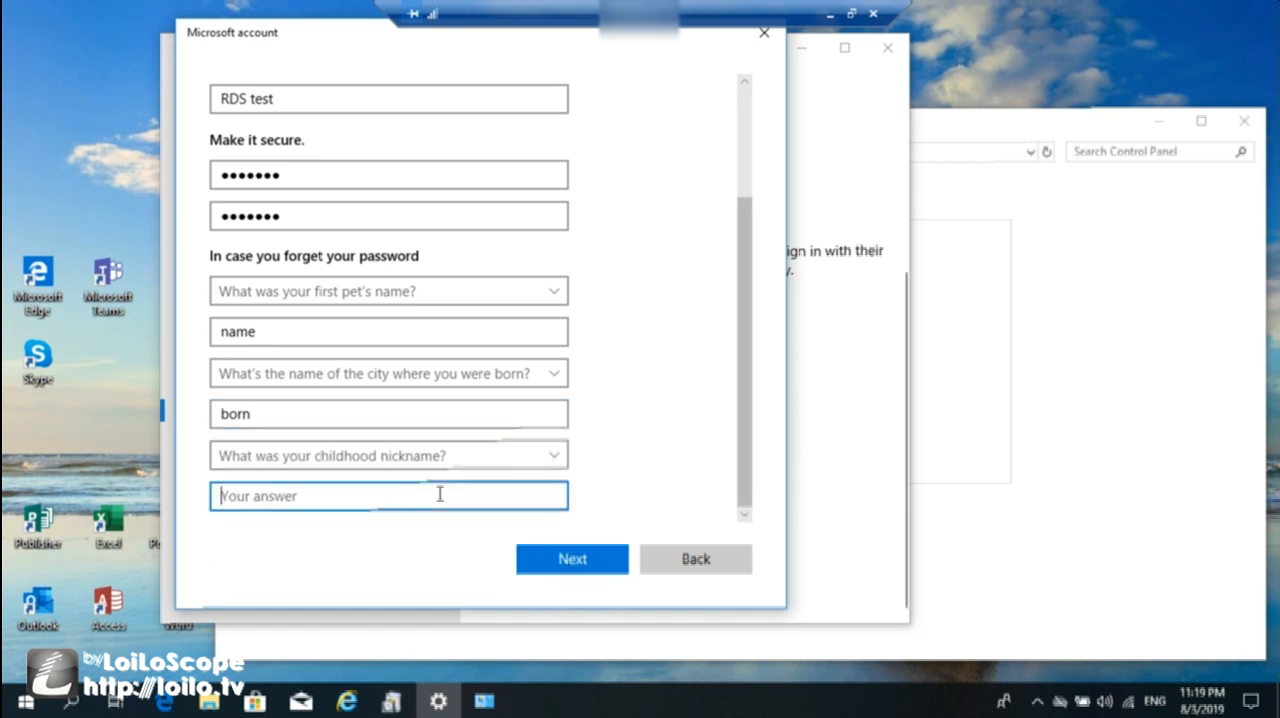
type("nickname")
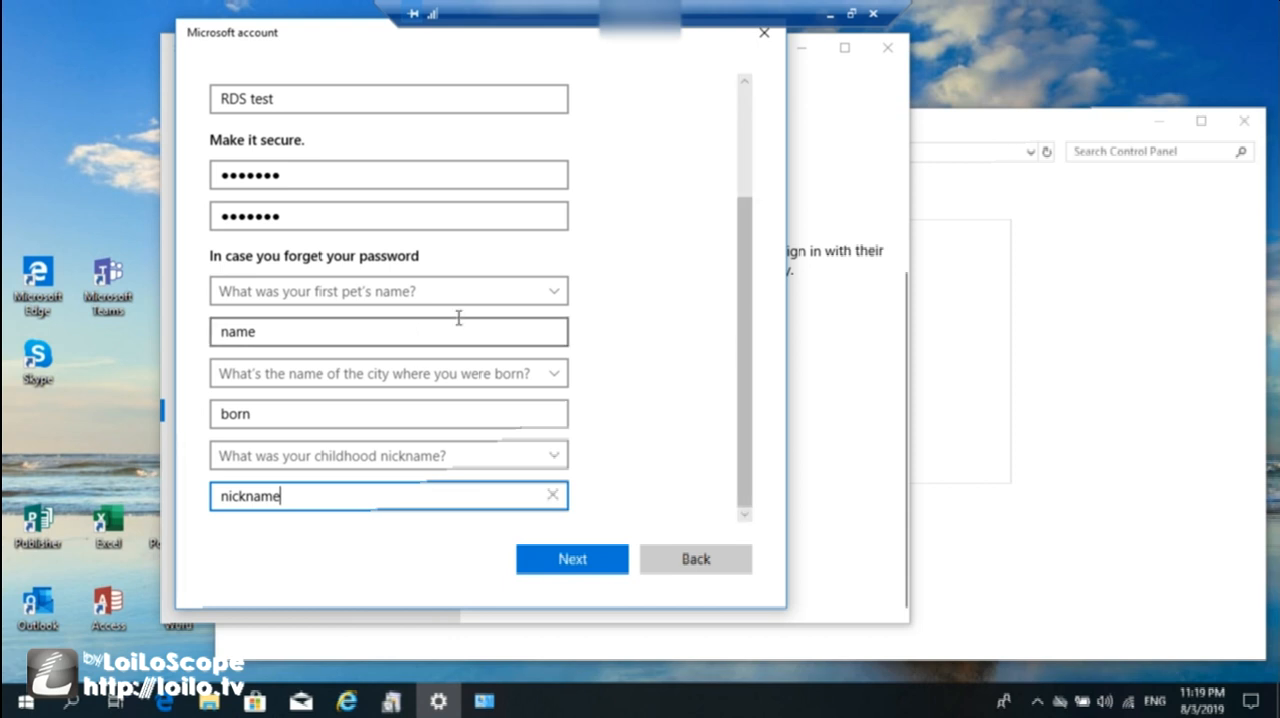
left_click(588, 557)
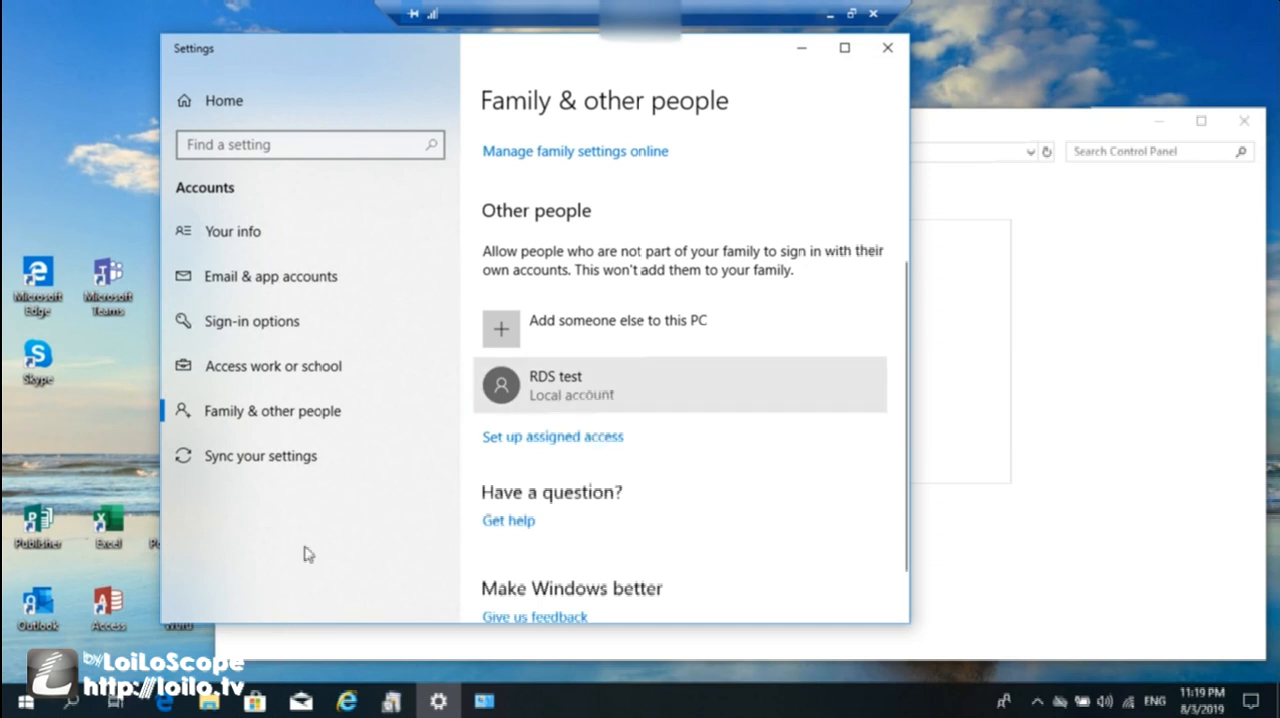
Open a new Control Panel window and bring up the remote access settings from System and Security.
left_click(69, 702)
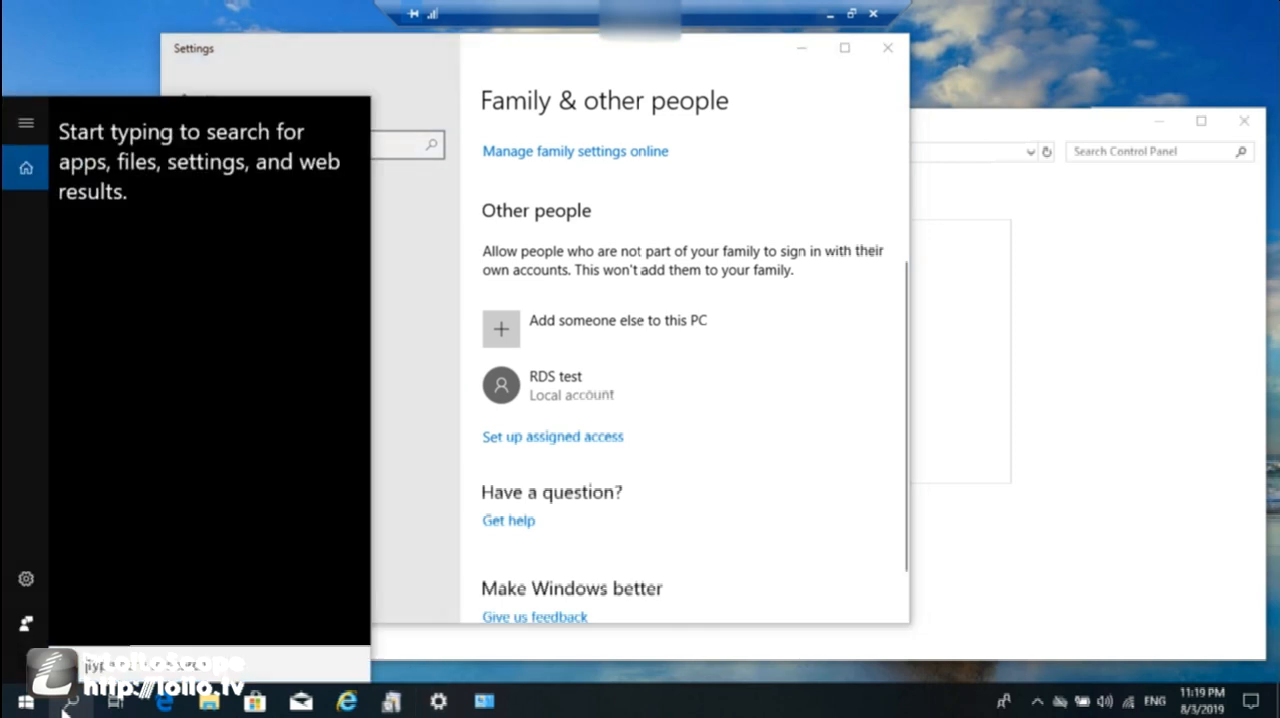
type("con")
left_click(246, 200)
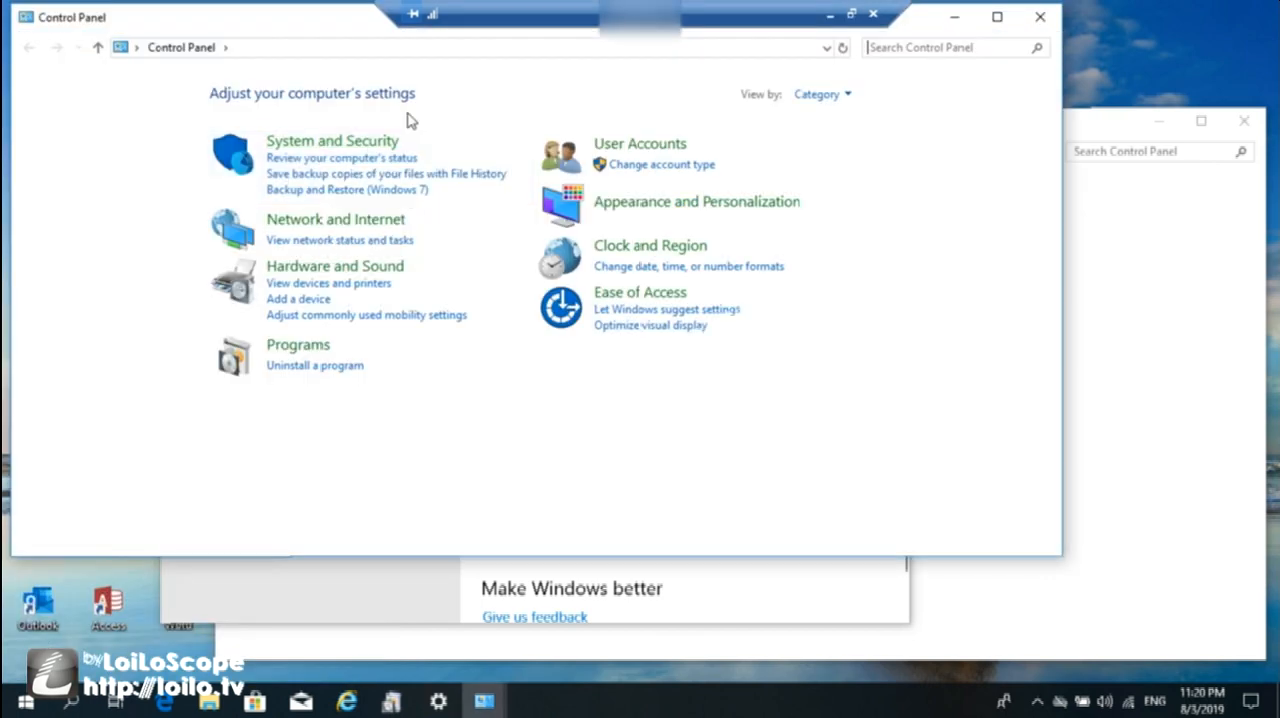
left_click(343, 151)
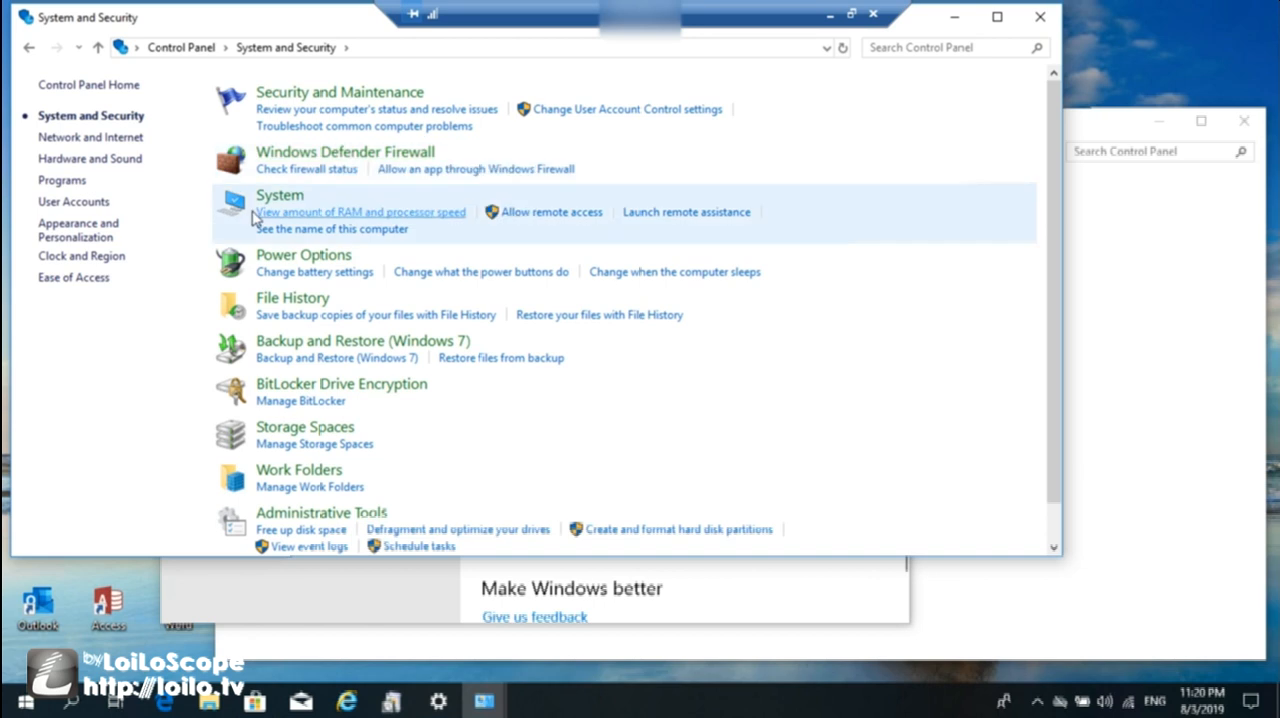
left_click(591, 214)
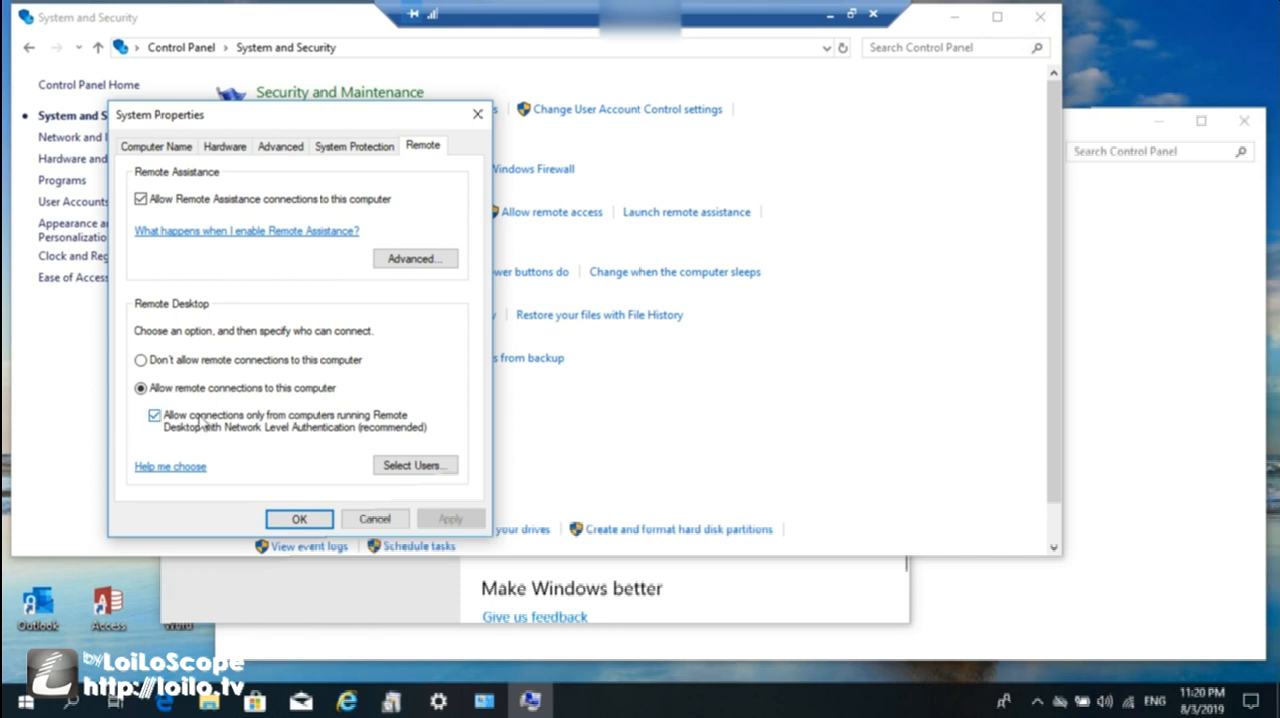
Add the user "rds test" to the Remote Desktop users and confirm the remote settings.
left_click(400, 465)
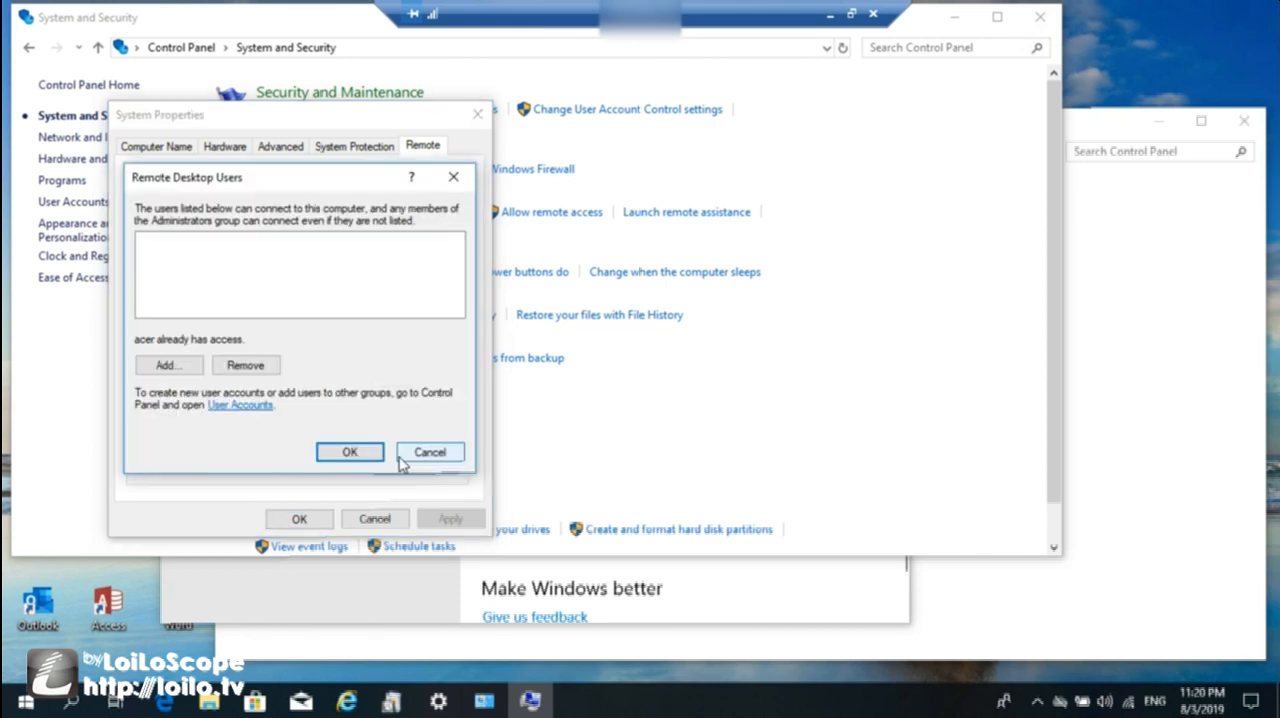
left_click(167, 366)
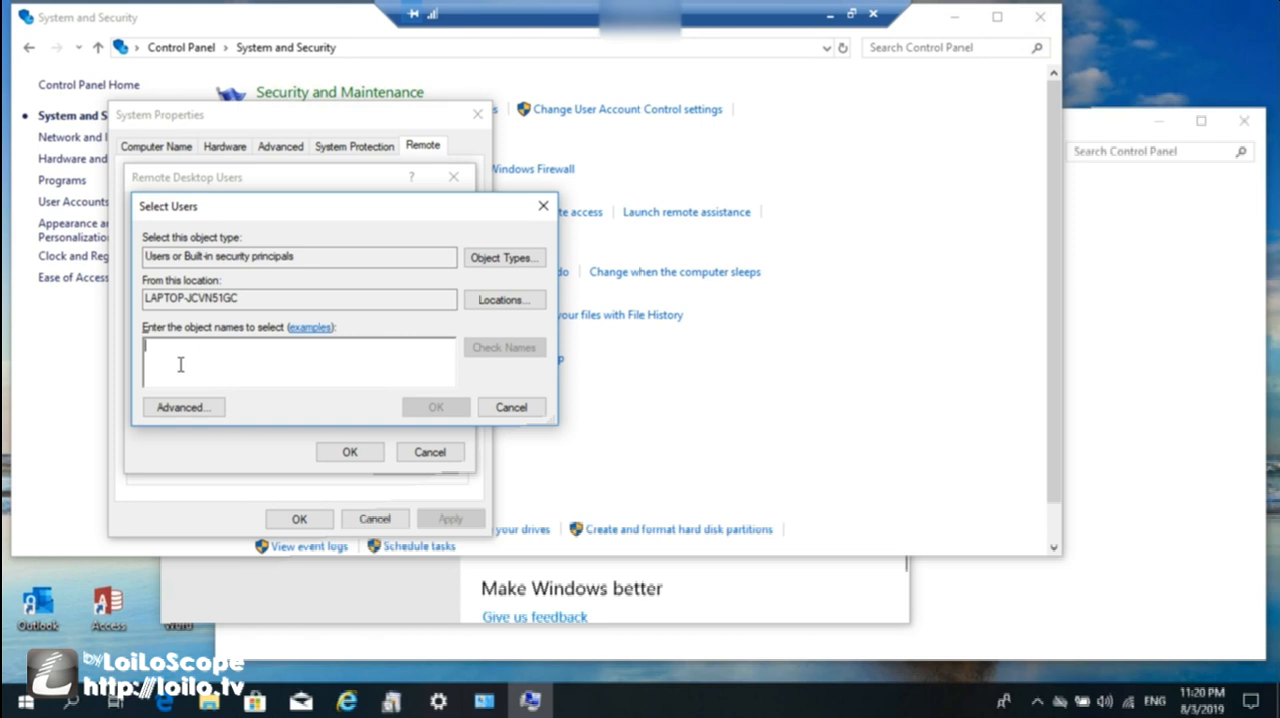
type("rds")
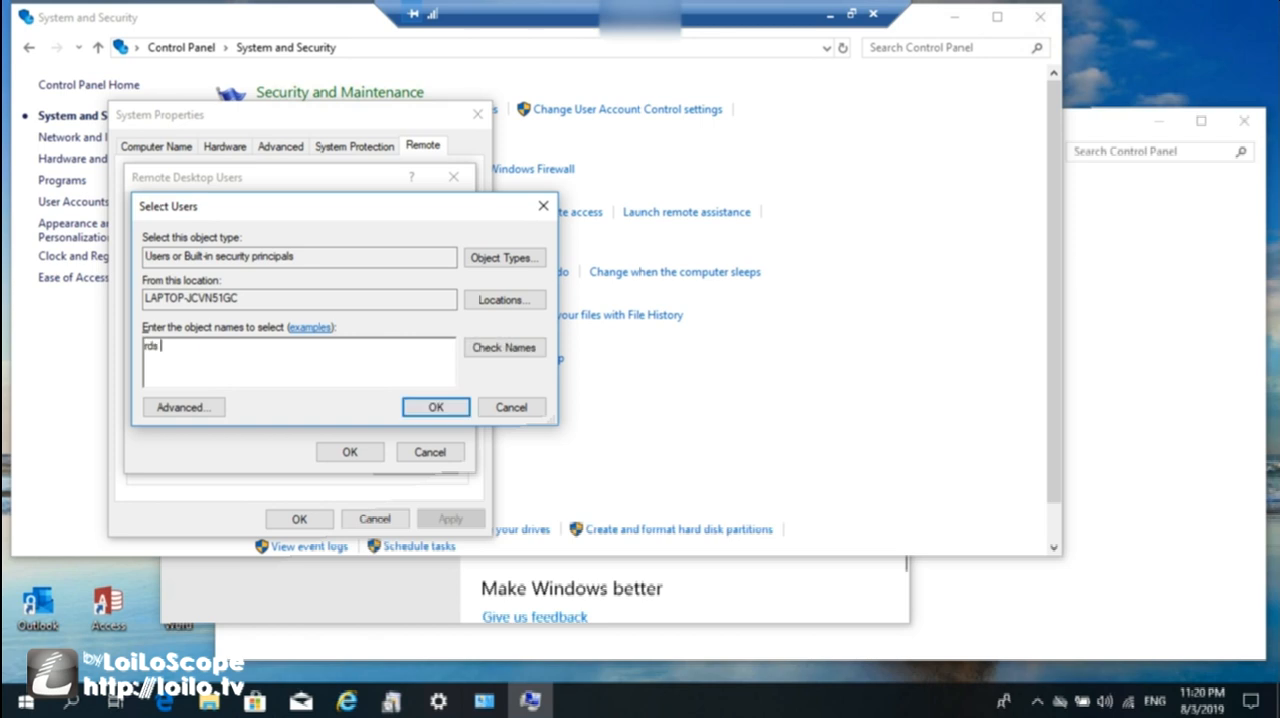
type(" test")
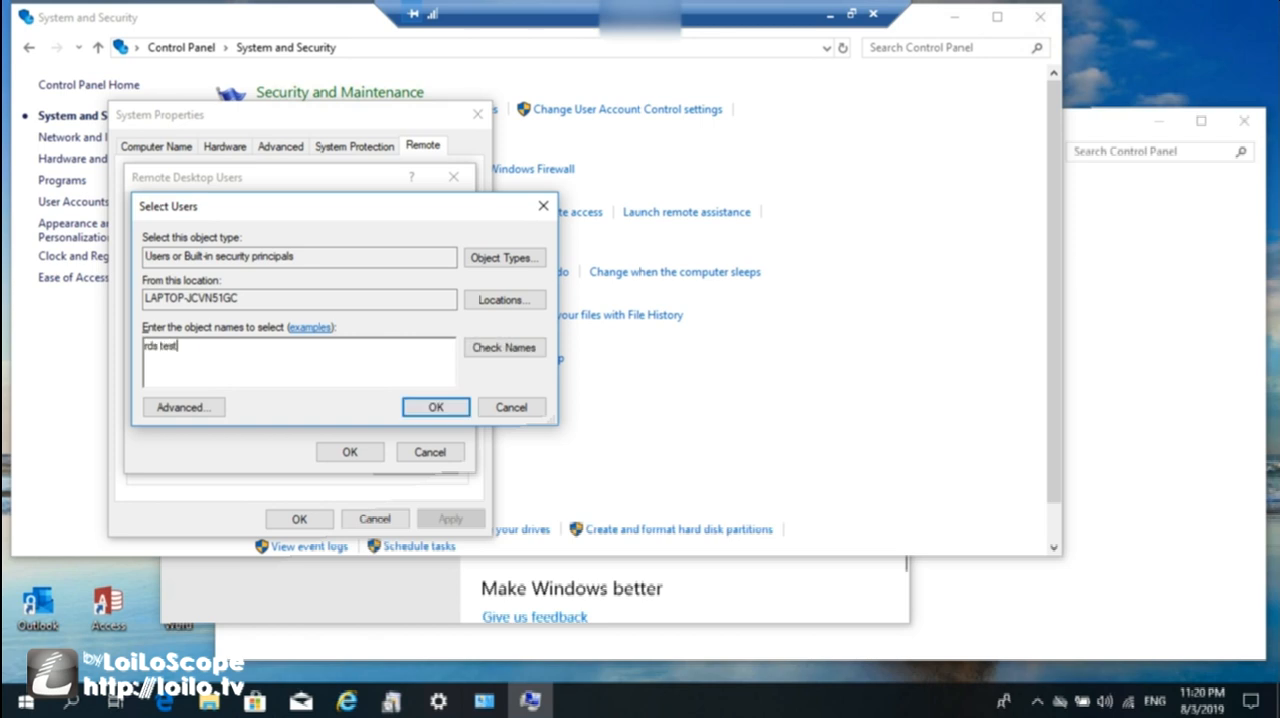
left_click(430, 407)
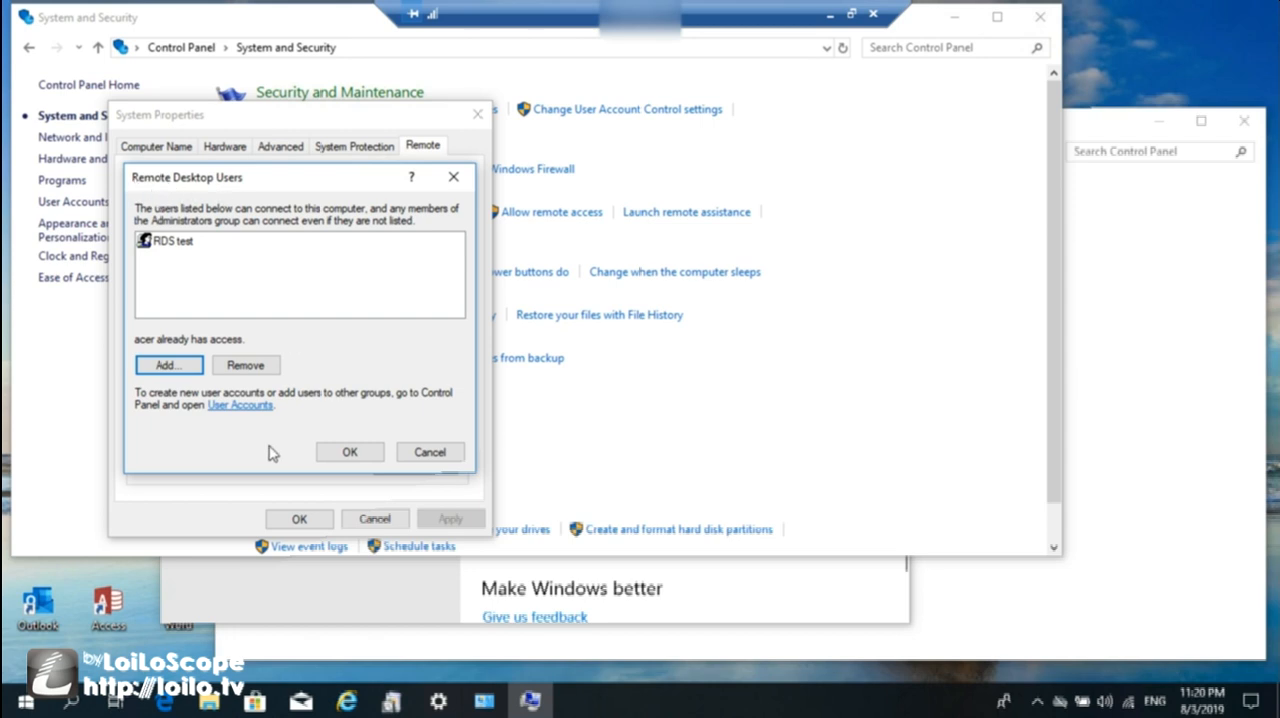
left_click(350, 453)
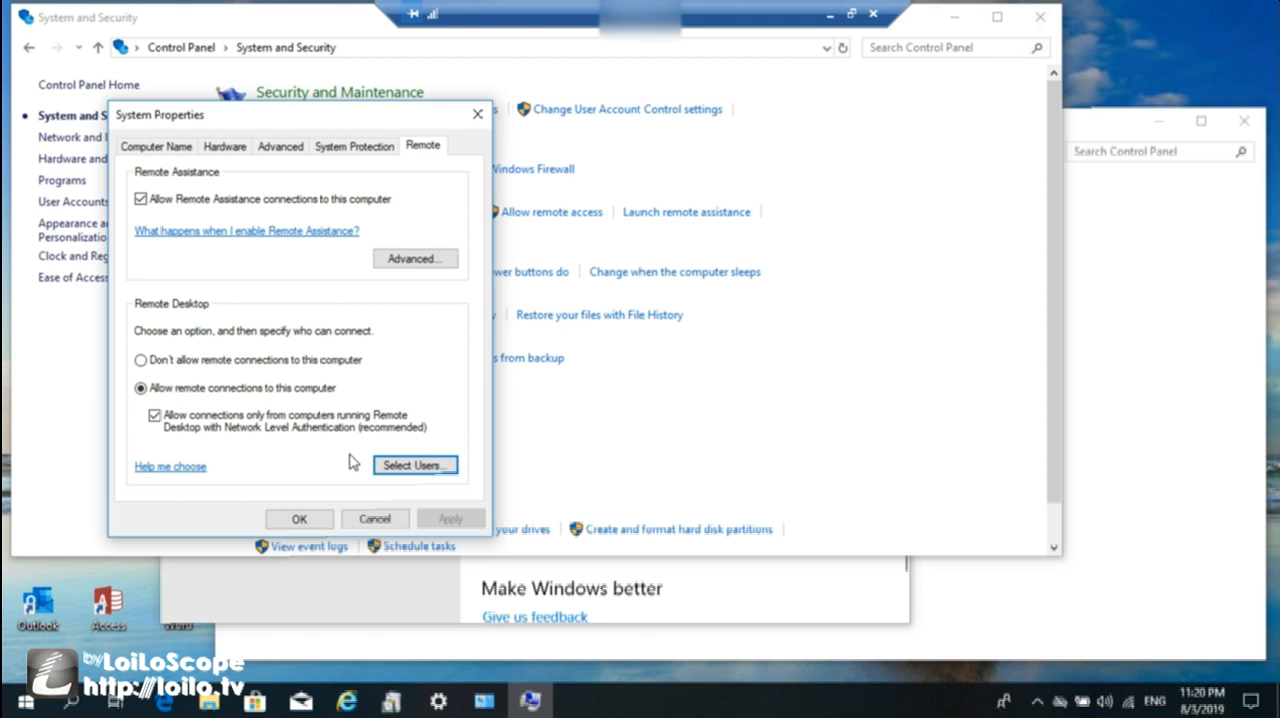
left_click(303, 522)
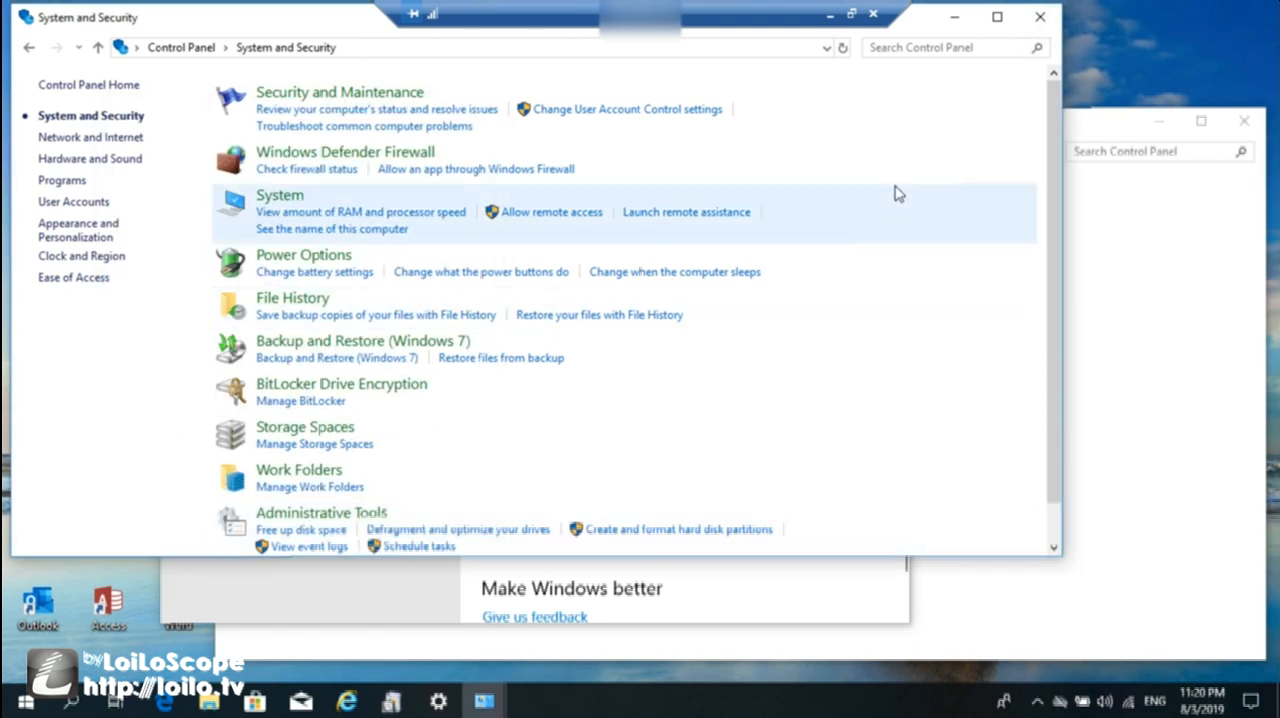
Minimize both Control Panel windows and the Settings window to reveal the remote desktop.
left_click(954, 17)
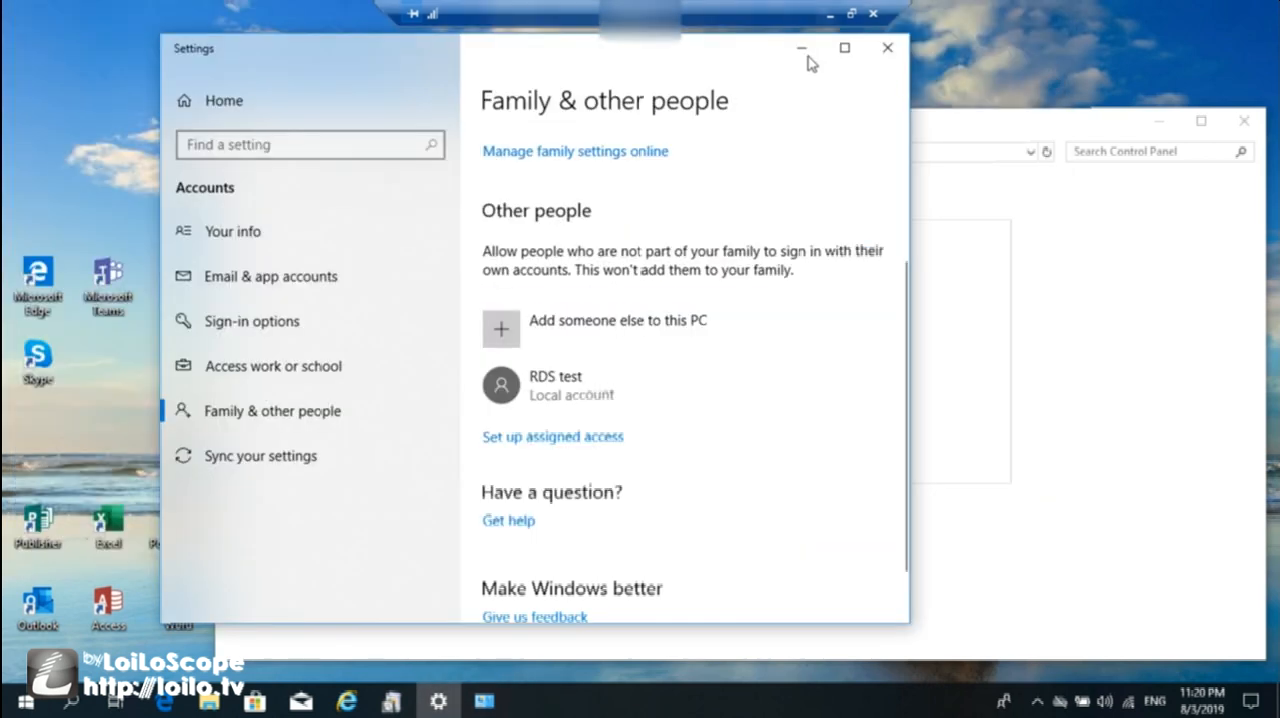
left_click(1157, 121)
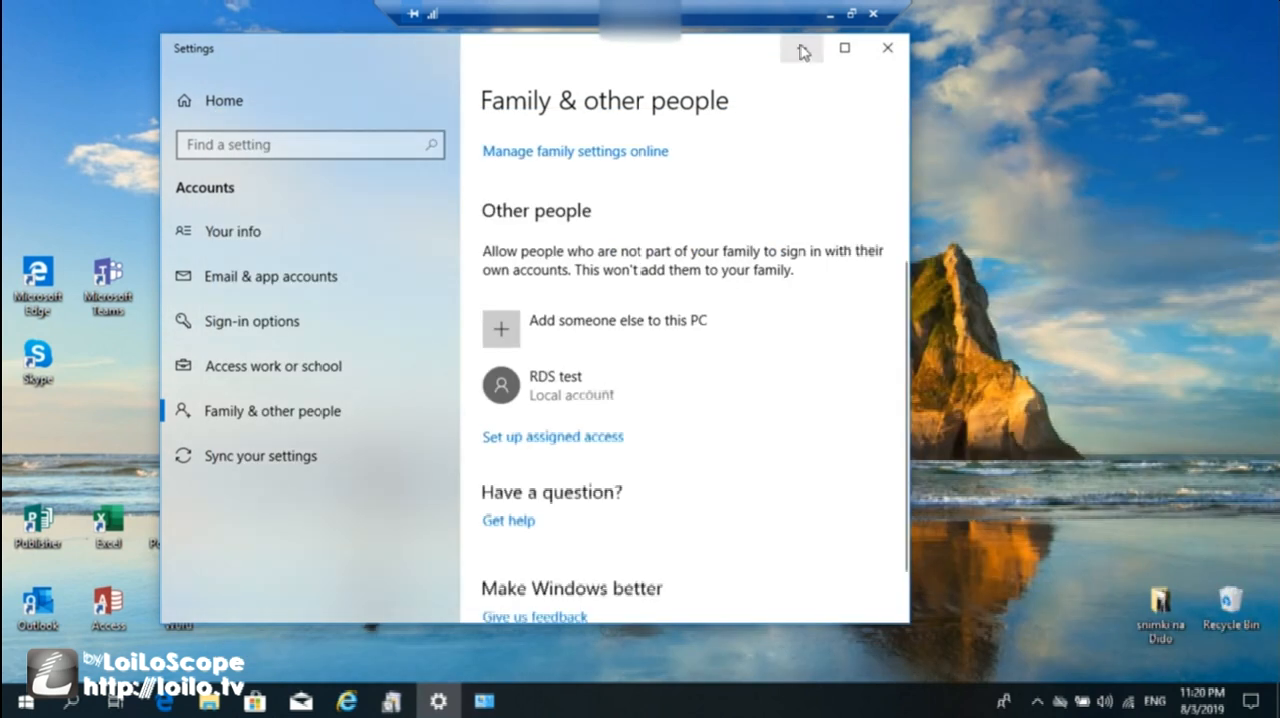
left_click(802, 48)
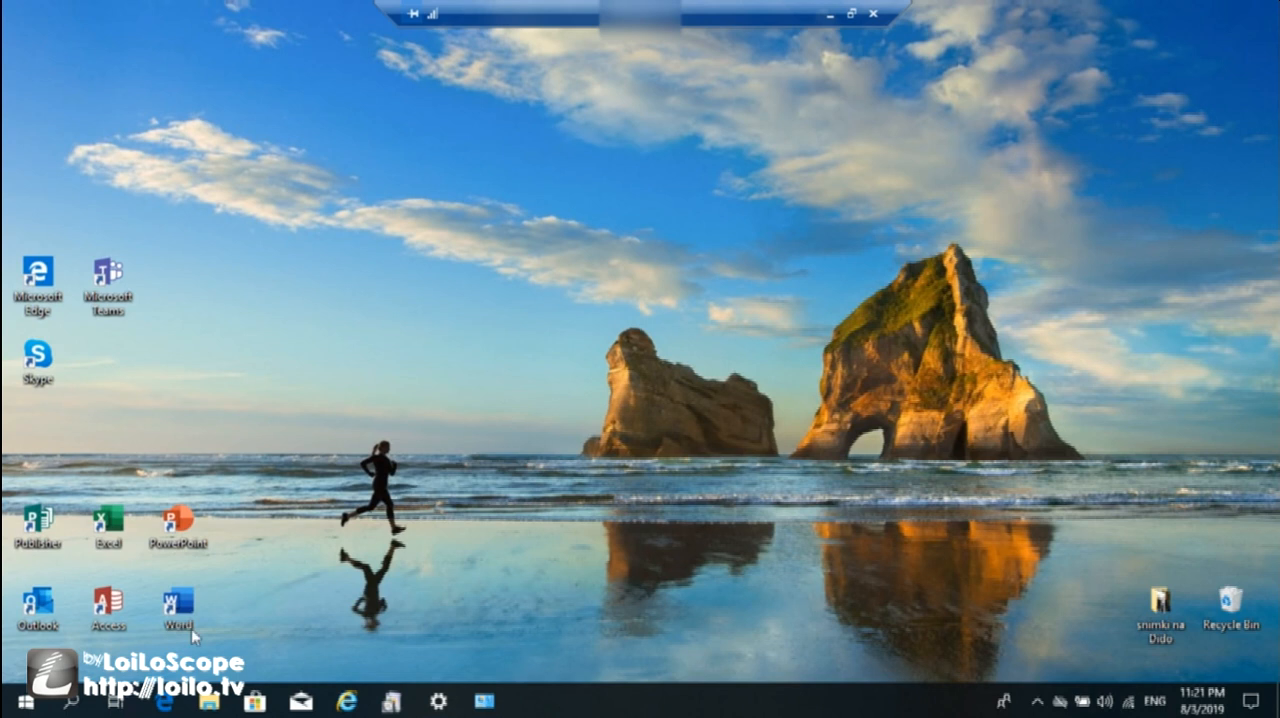
Switch to Microsoft Edge and search Bing for "portforward.com".
left_click(167, 706)
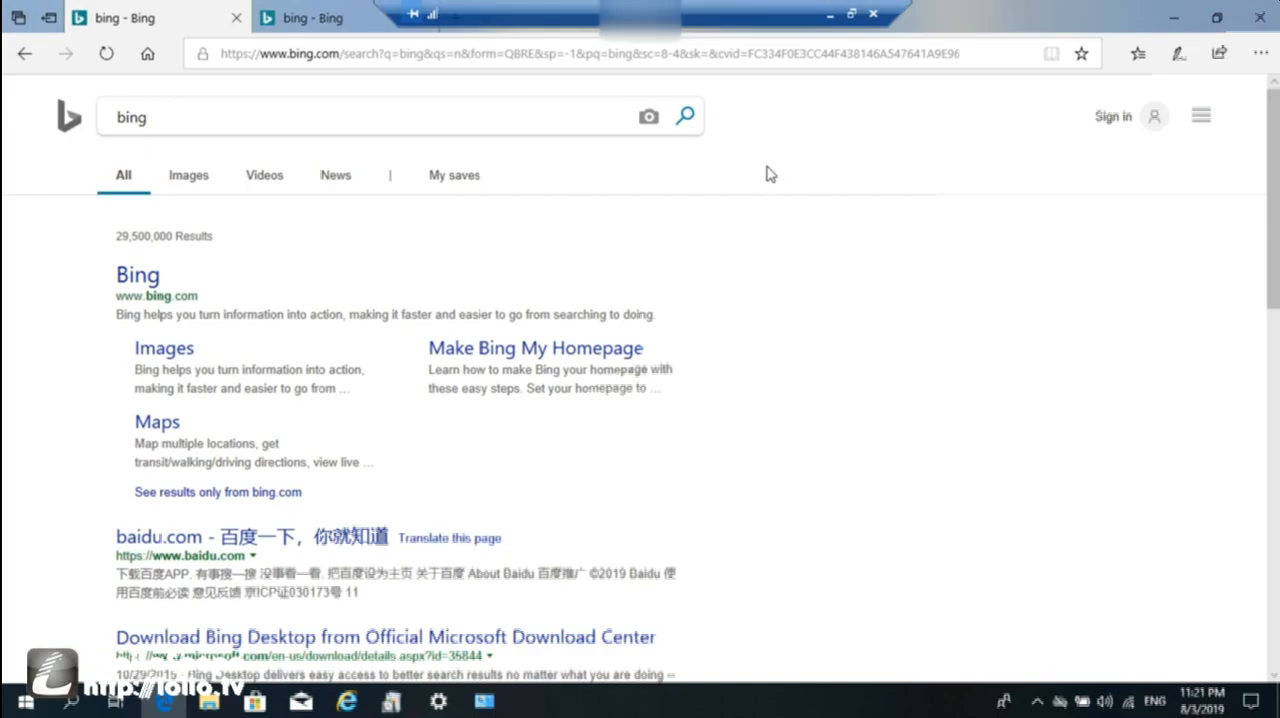
left_click(217, 117)
key("BackSpace")
key("BackSpace")
key("BackSpace")
key("BackSpace")
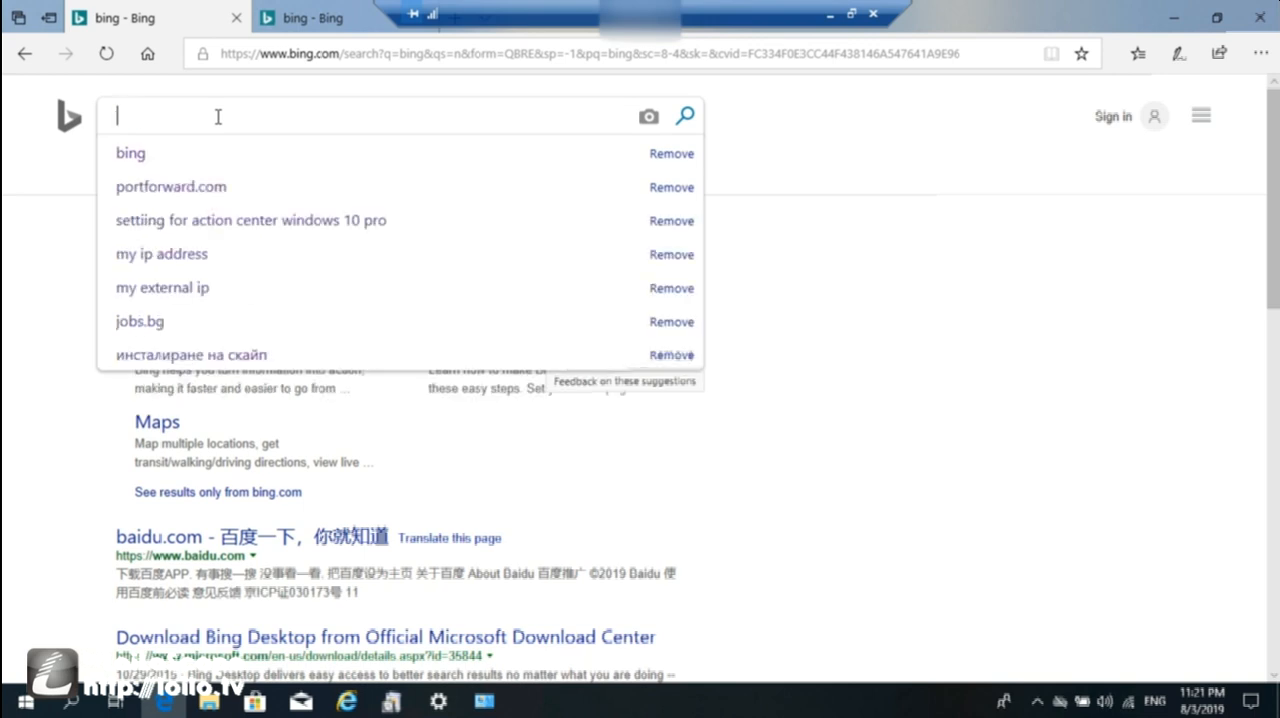
type("portfor")
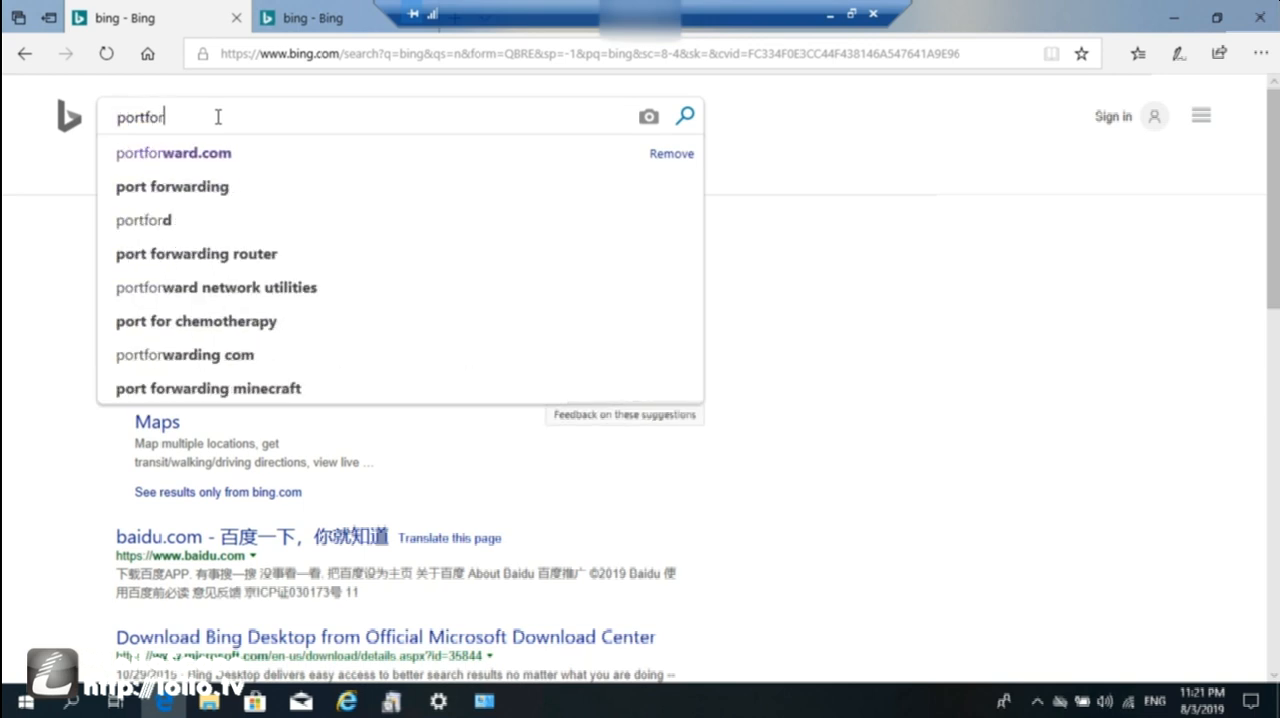
type("ward")
left_click(171, 155)
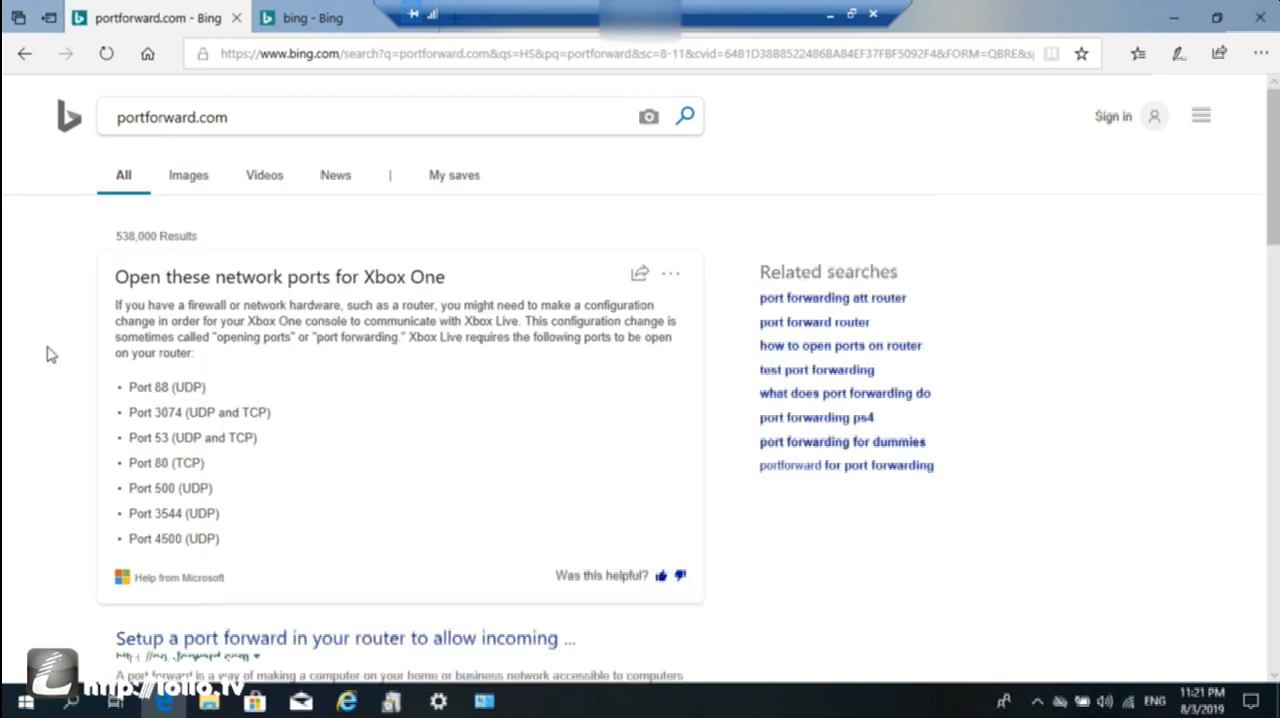
Open the portforward.com website from the search results and go to its list of all routers.
scroll(47, 353, "down", 3)
left_click(228, 388)
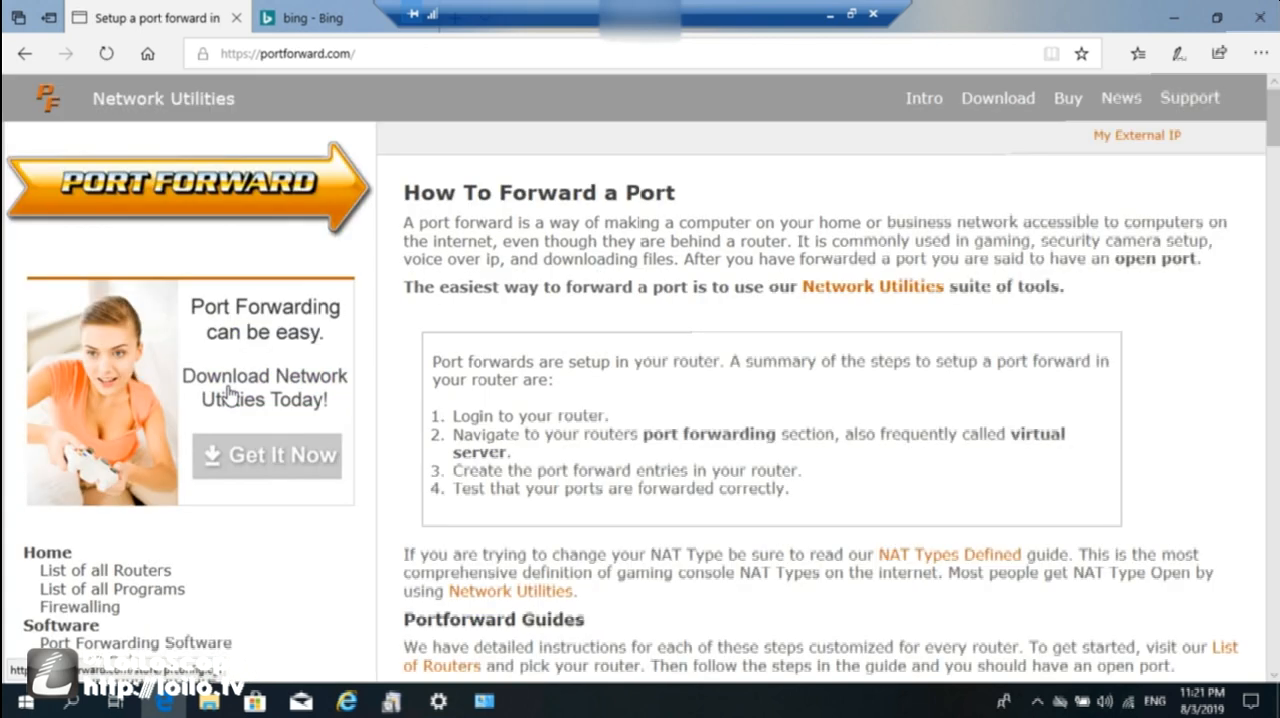
scroll(436, 355, "down", 1)
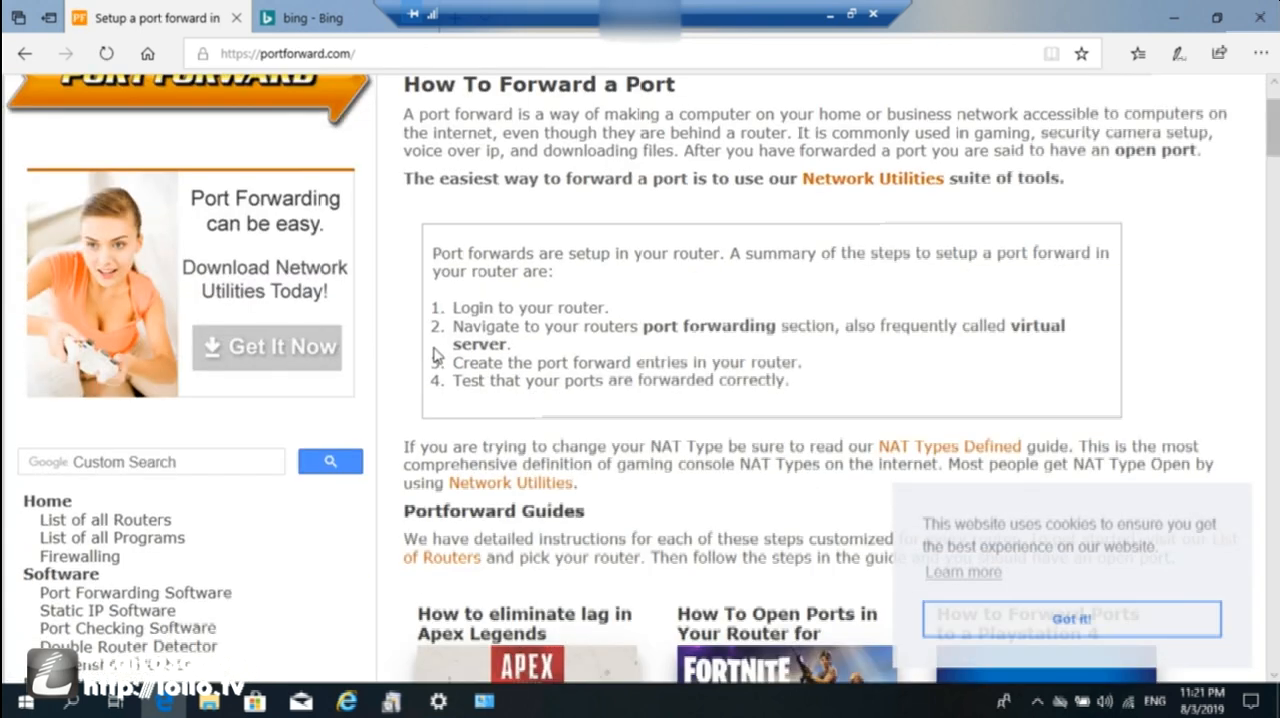
left_click(148, 522)
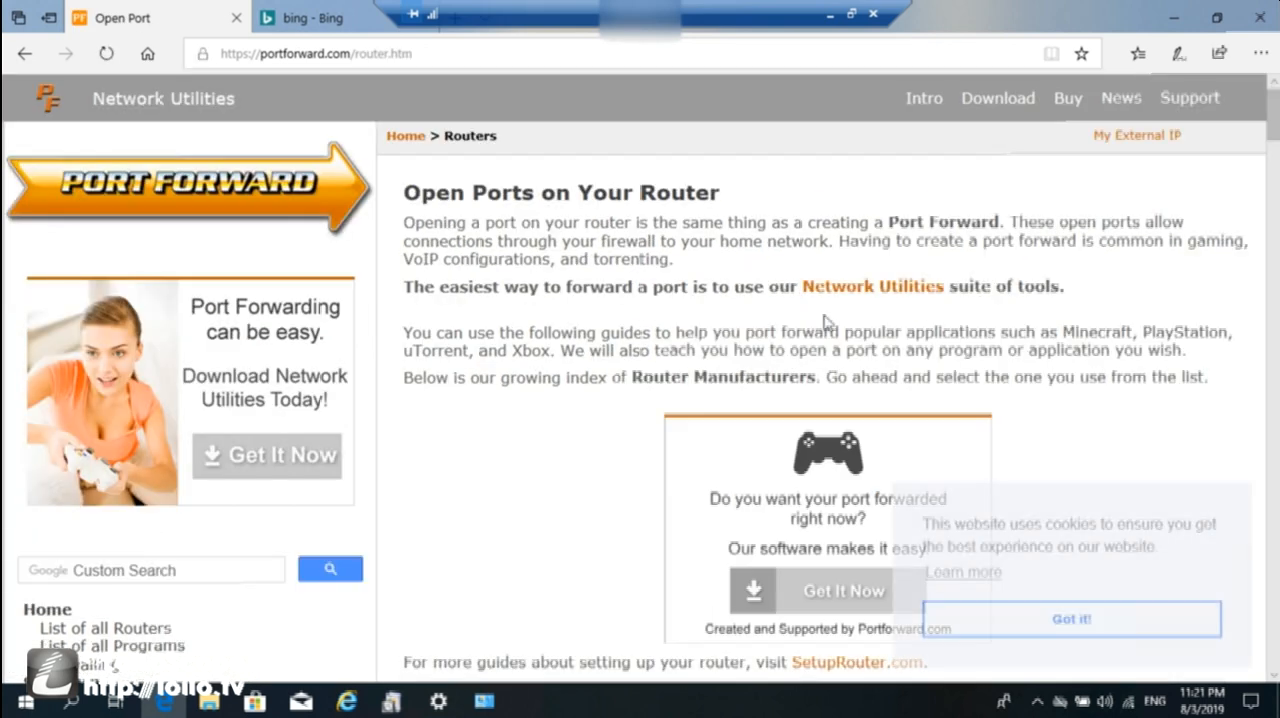
Look through the alphabetical index of router manufacturers as far as the M and N sections.
scroll(822, 314, "down", 4)
scroll(822, 314, "down", 2)
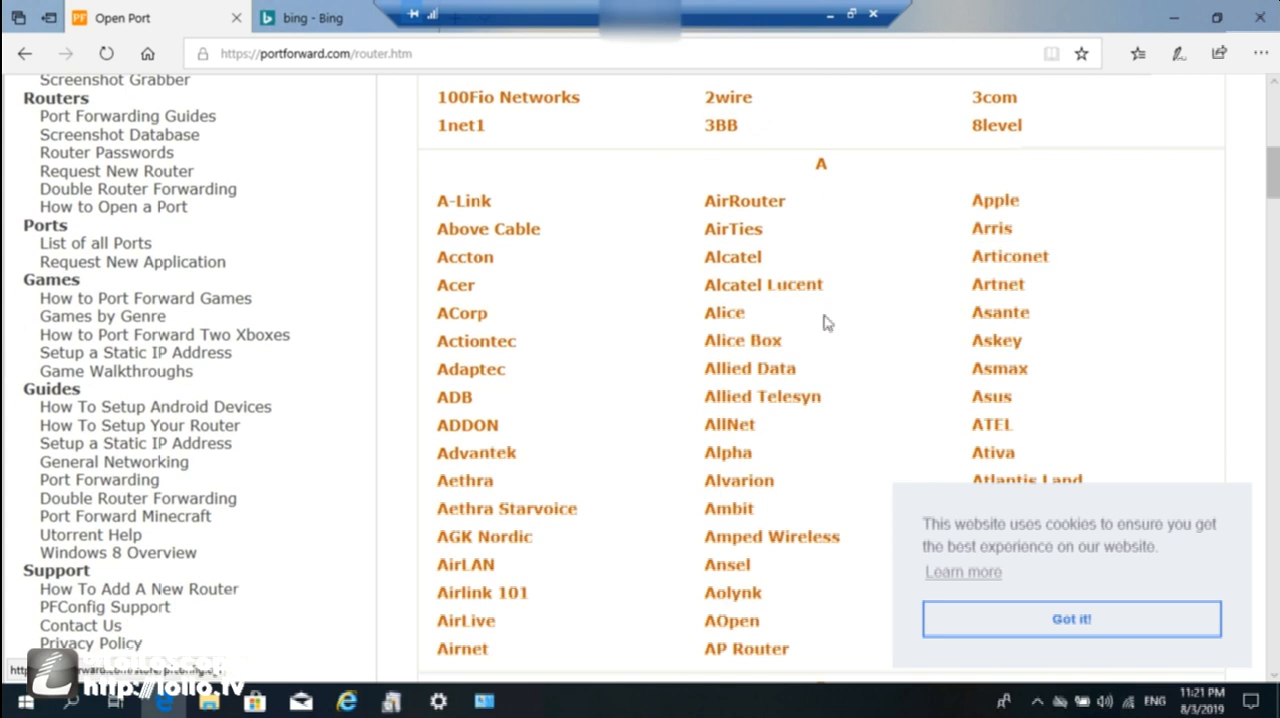
scroll(826, 322, "down", 2)
scroll(826, 322, "down", 2)
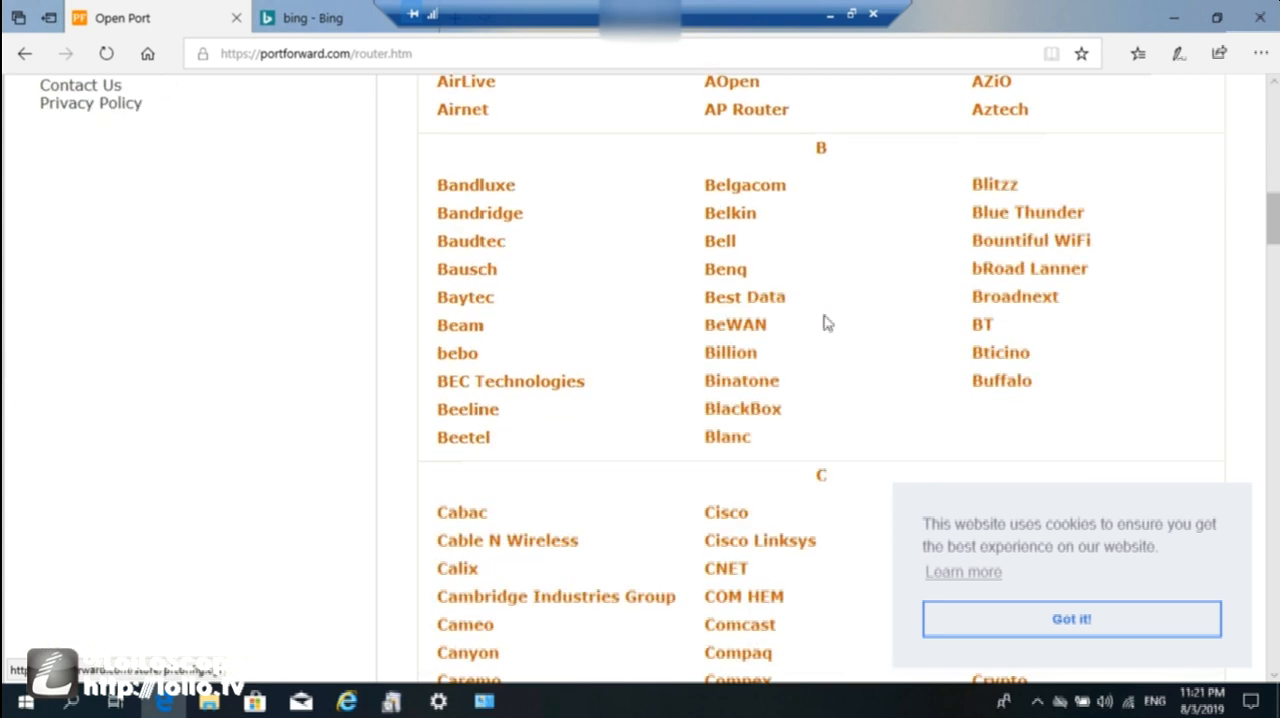
scroll(634, 352, "down", 4)
scroll(634, 354, "up", 3)
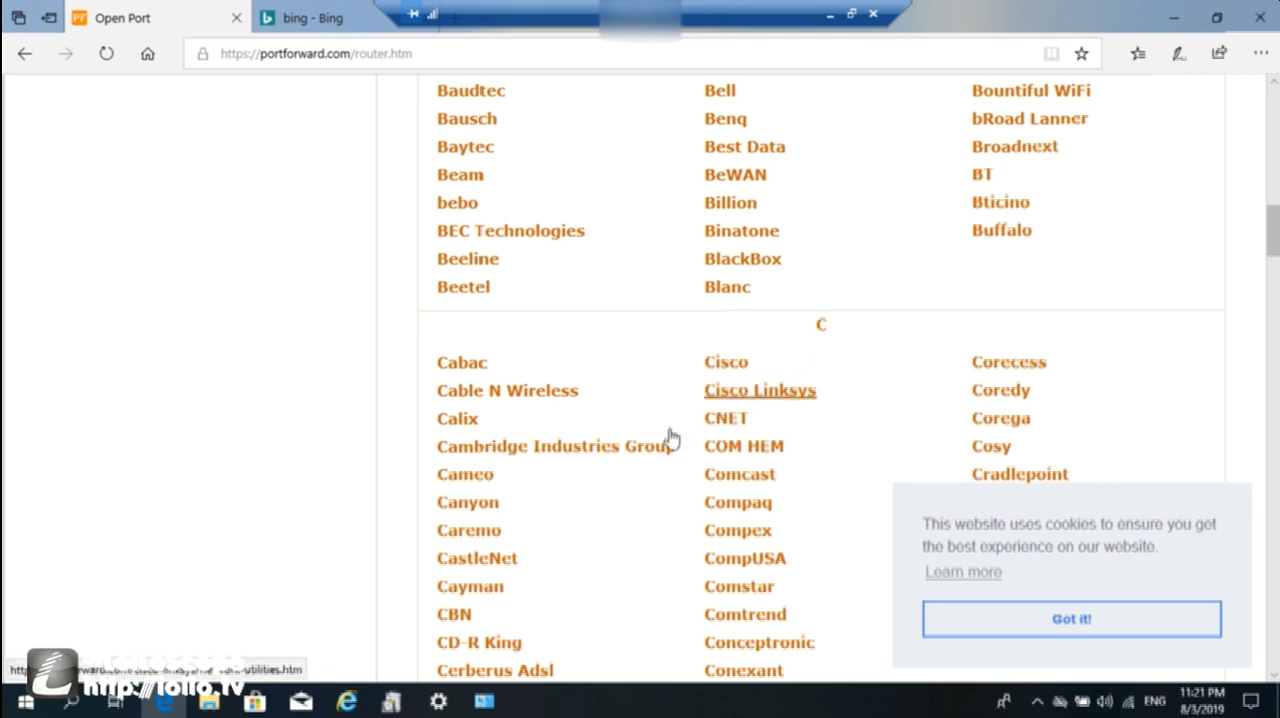
scroll(660, 446, "down", 6)
scroll(660, 446, "down", 3)
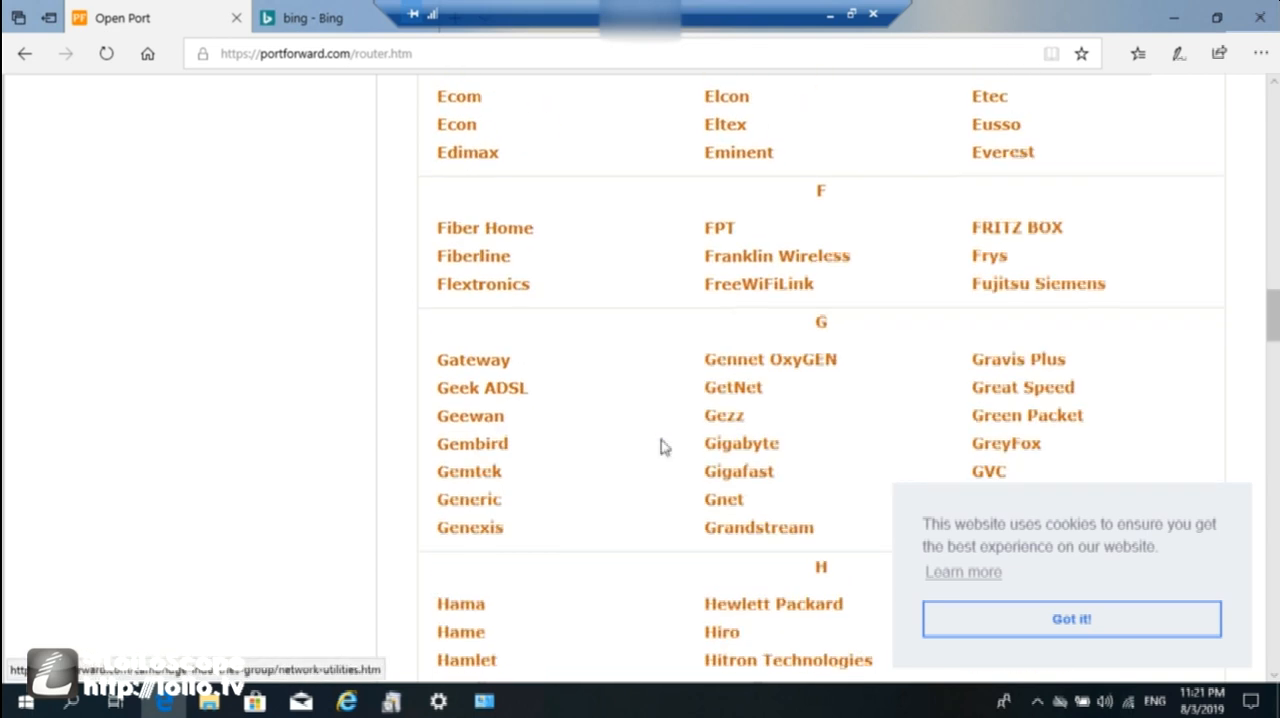
left_click_drag(1274, 333, 1274, 452)
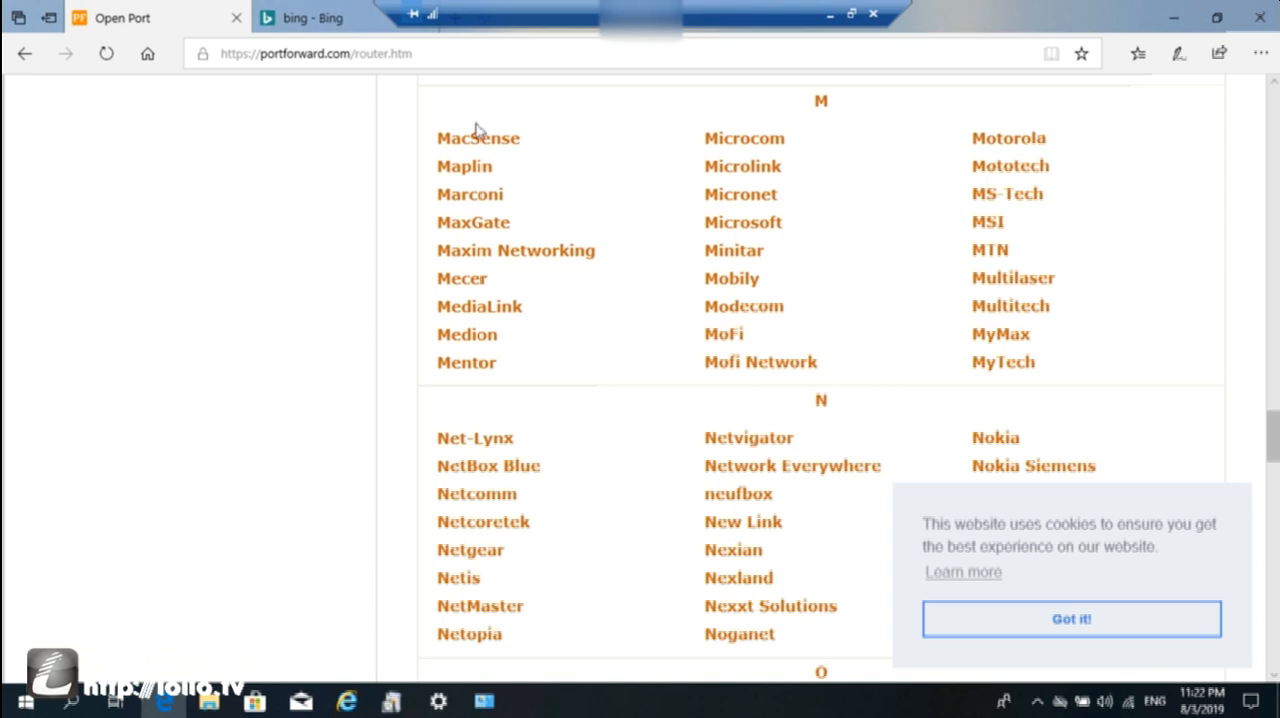
Search Bing for "what is my external ip address" in the other open browser page.
left_click(308, 16)
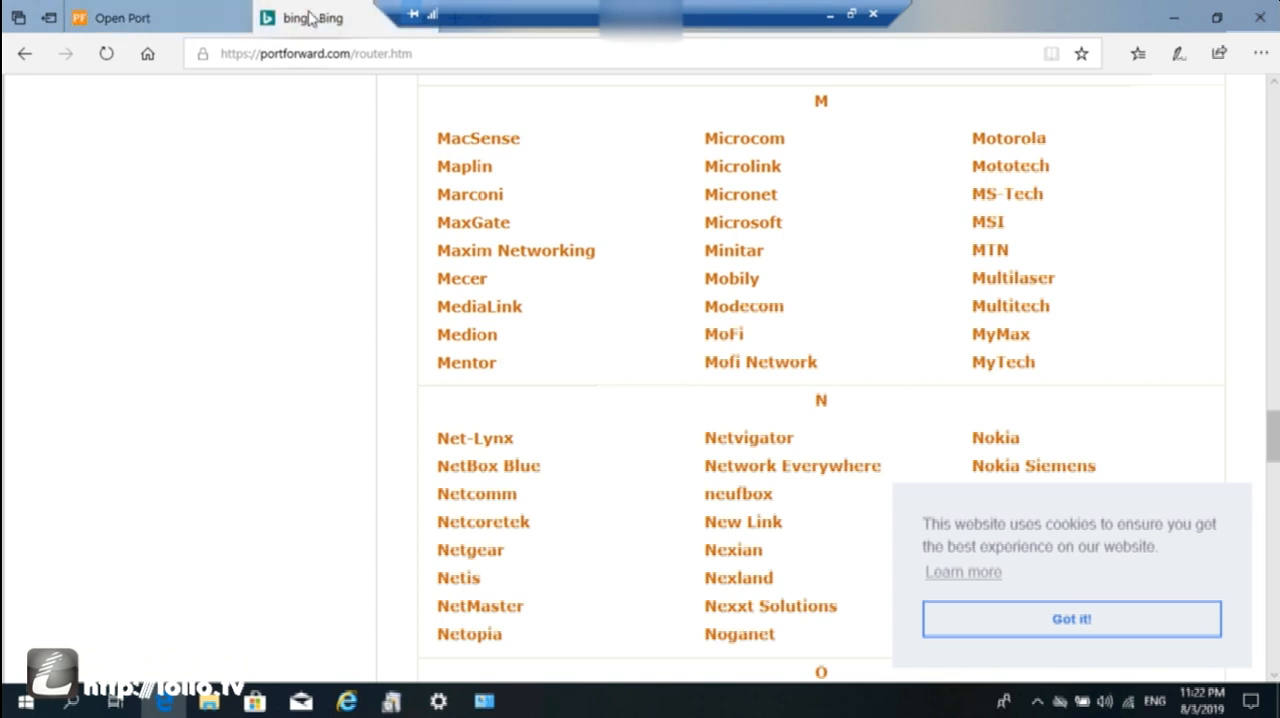
left_click(183, 122)
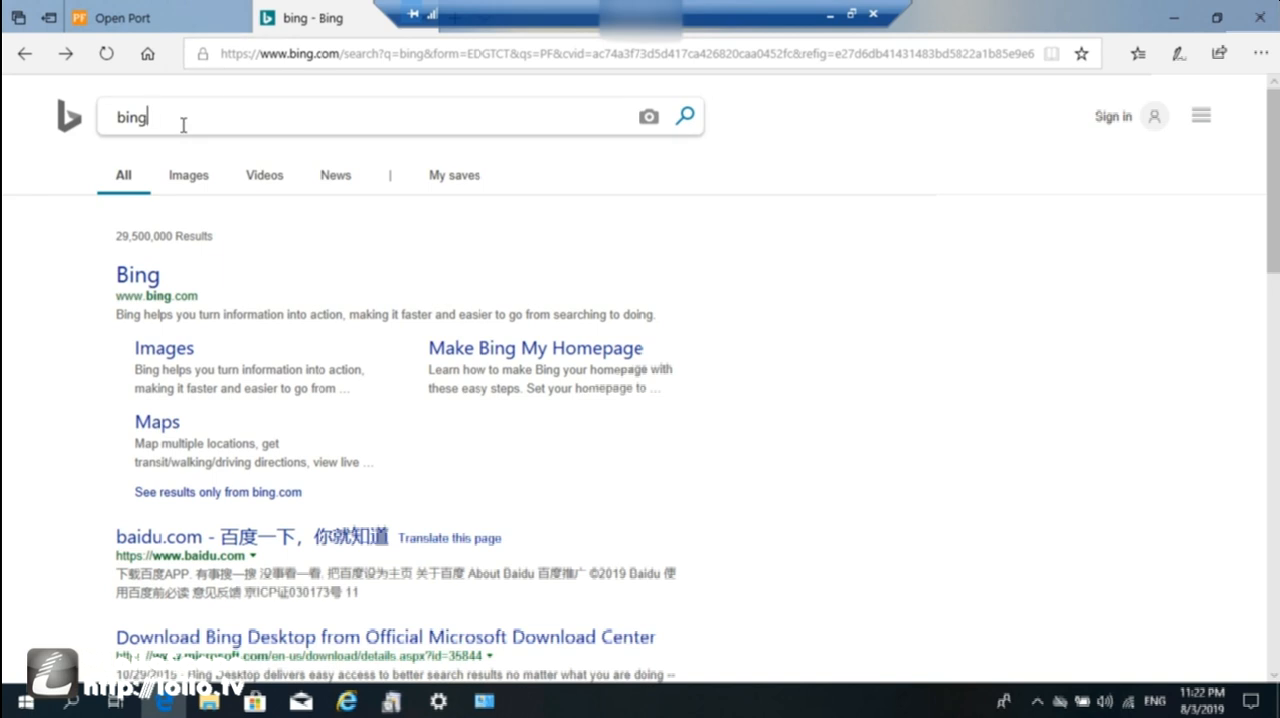
key("BackSpace")
key("BackSpace")
key("BackSpace")
key("BackSpace")
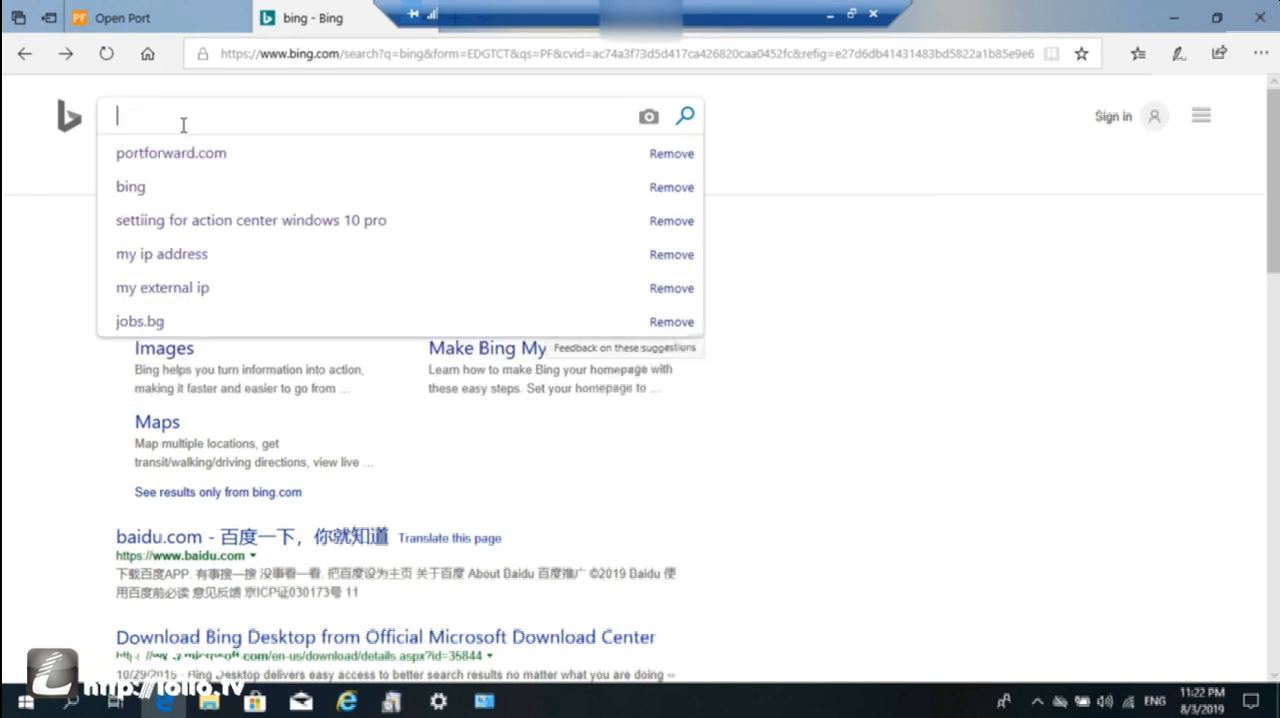
type("wha")
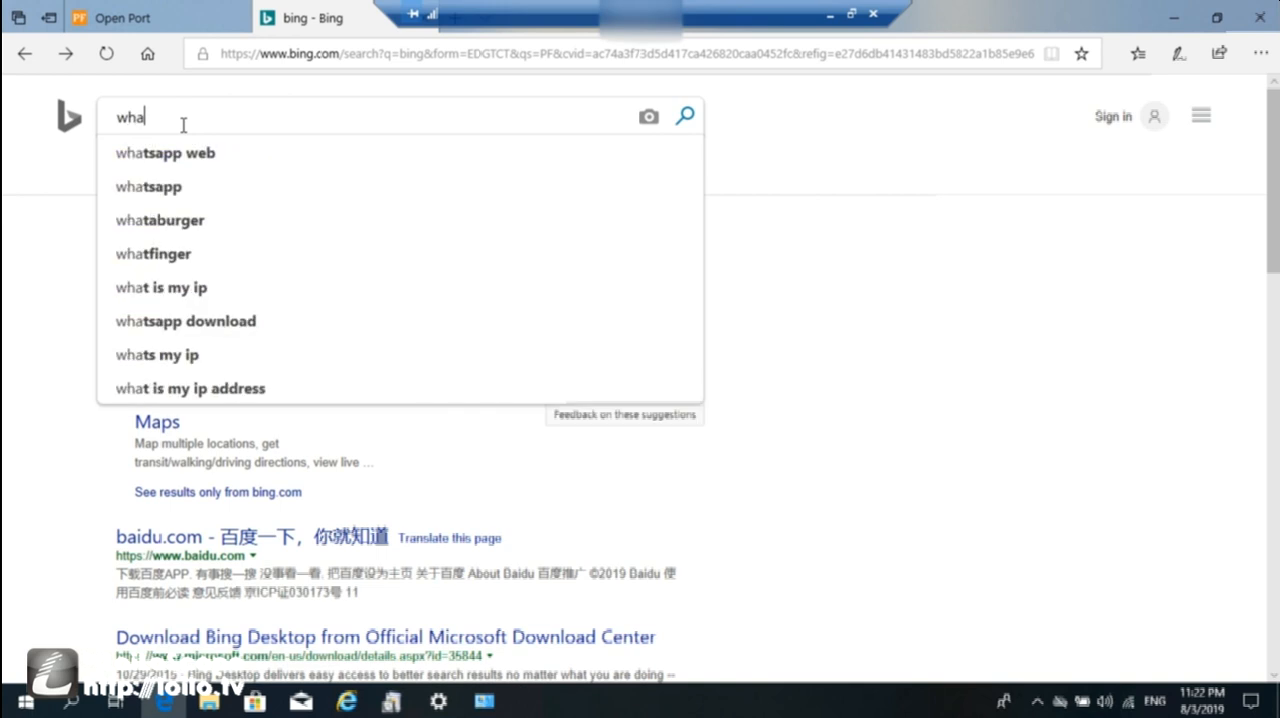
type("t is my ext")
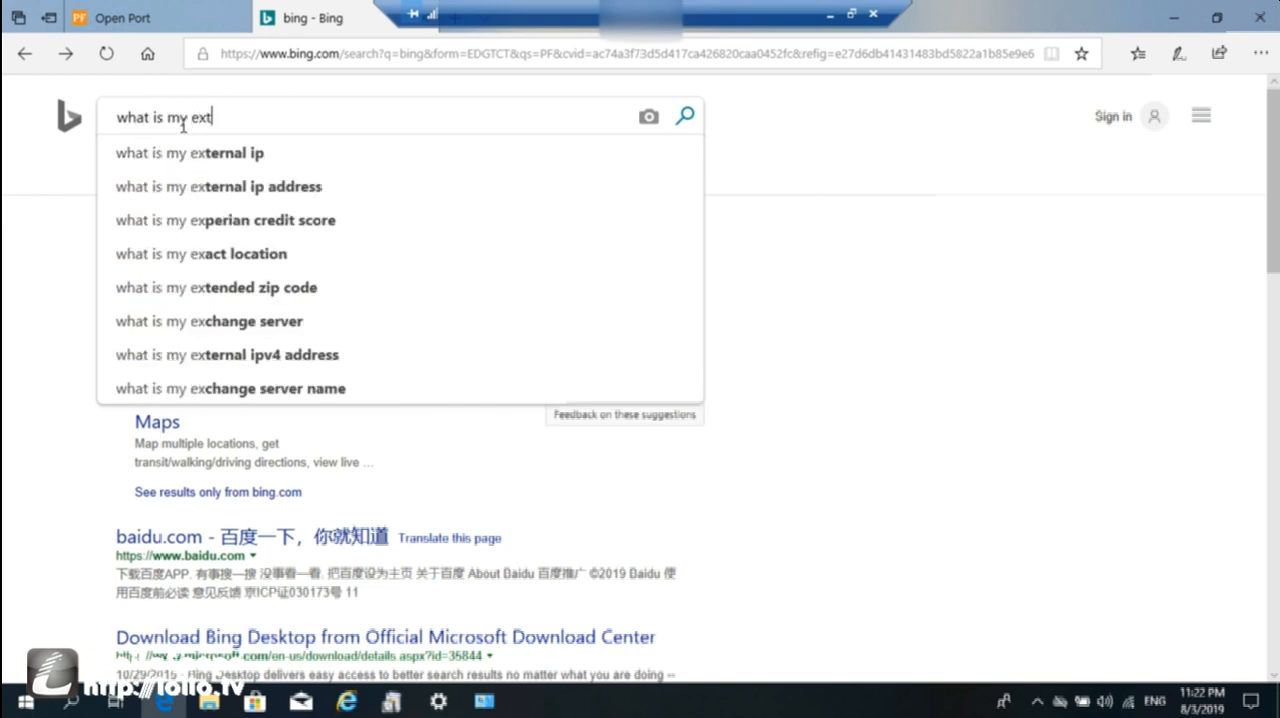
type("ernal ip")
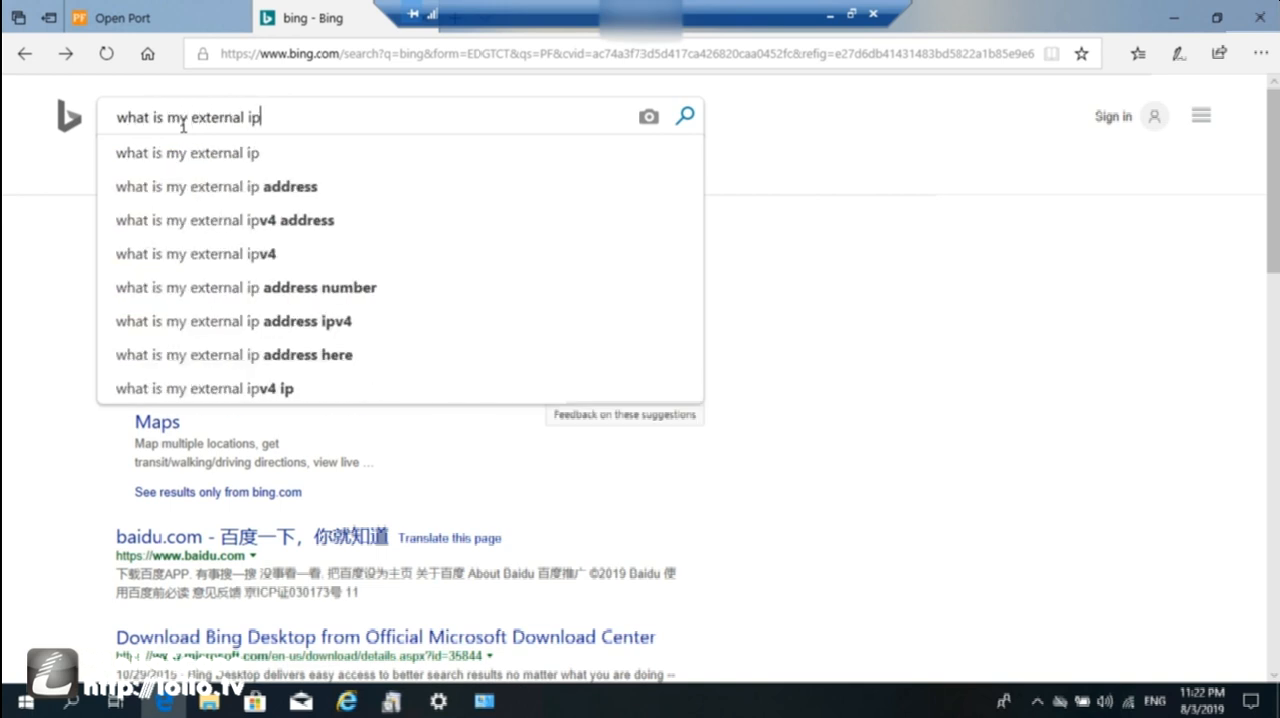
left_click(210, 185)
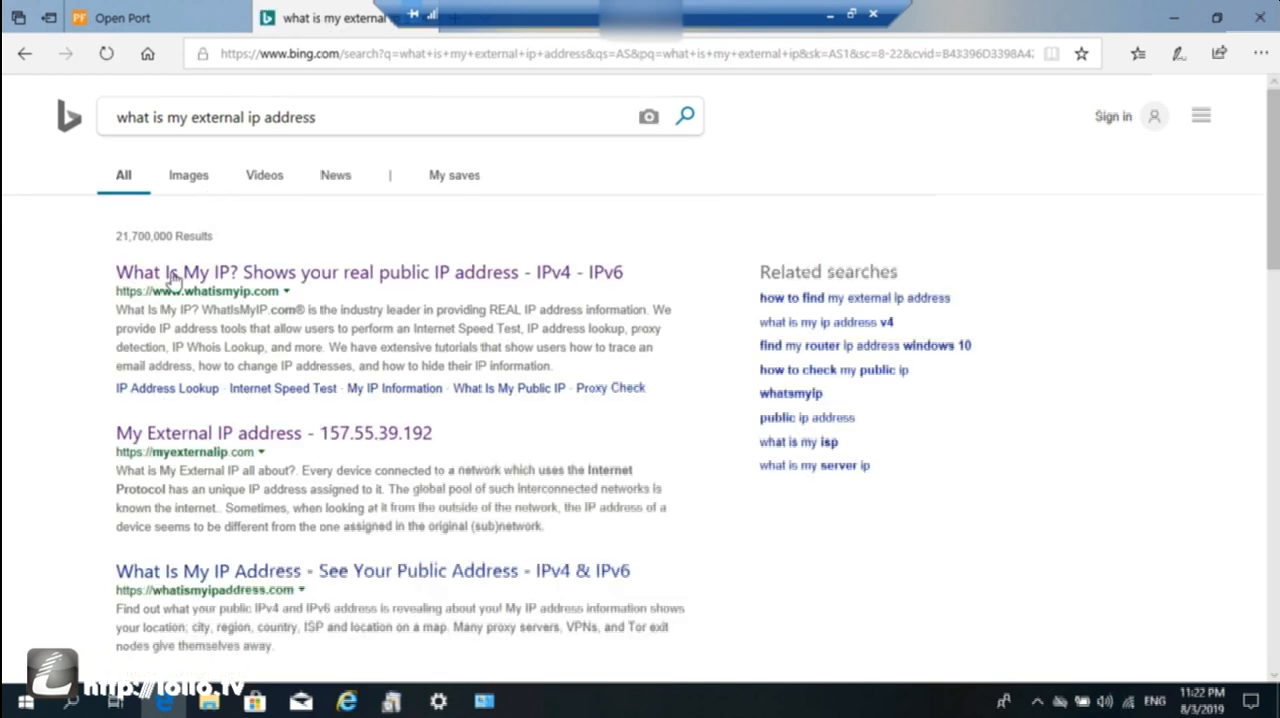
Open the WhatIsMyIP.com result and highlight the public IPv4 address shown there.
left_click(180, 278)
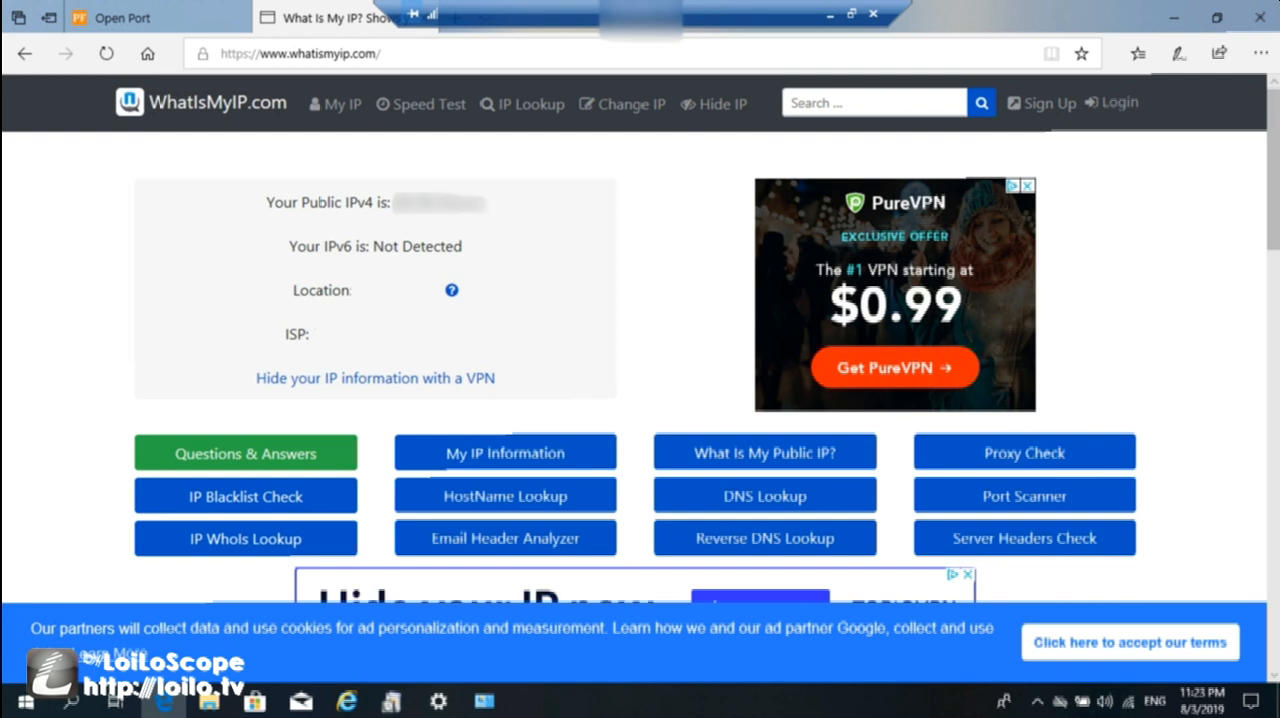
left_click_drag(394, 203, 487, 205)
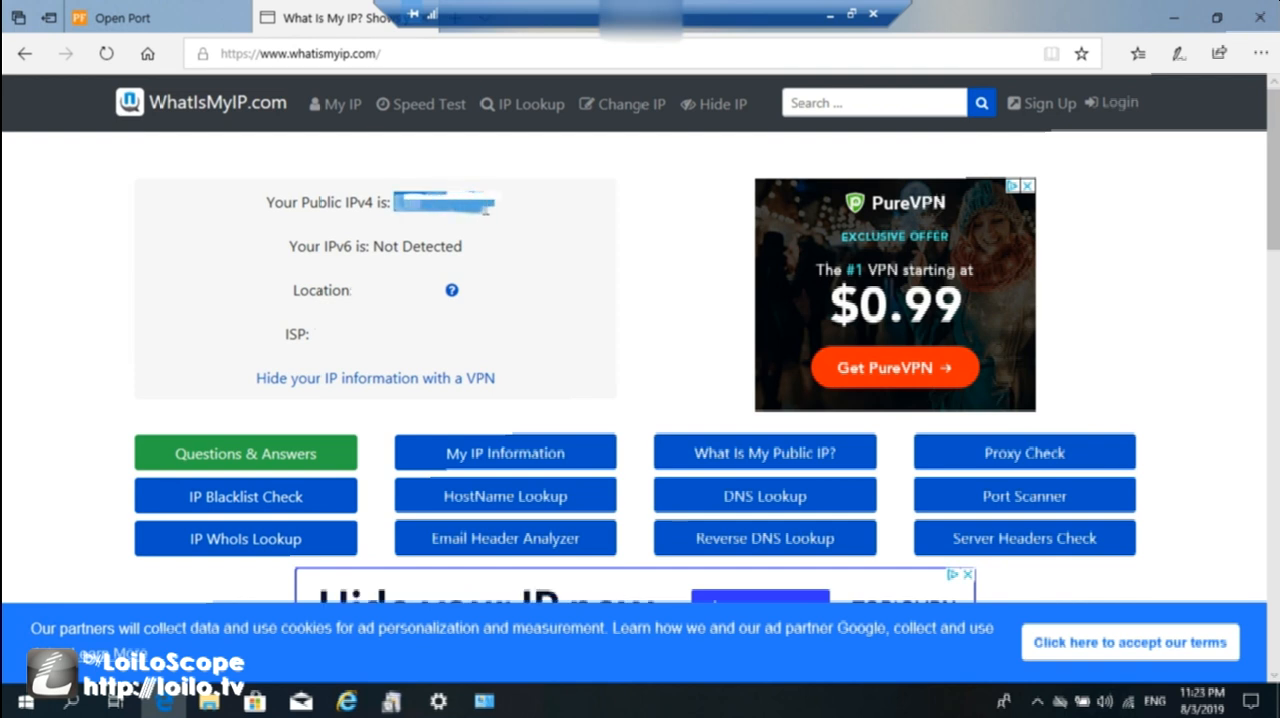
left_click(486, 206)
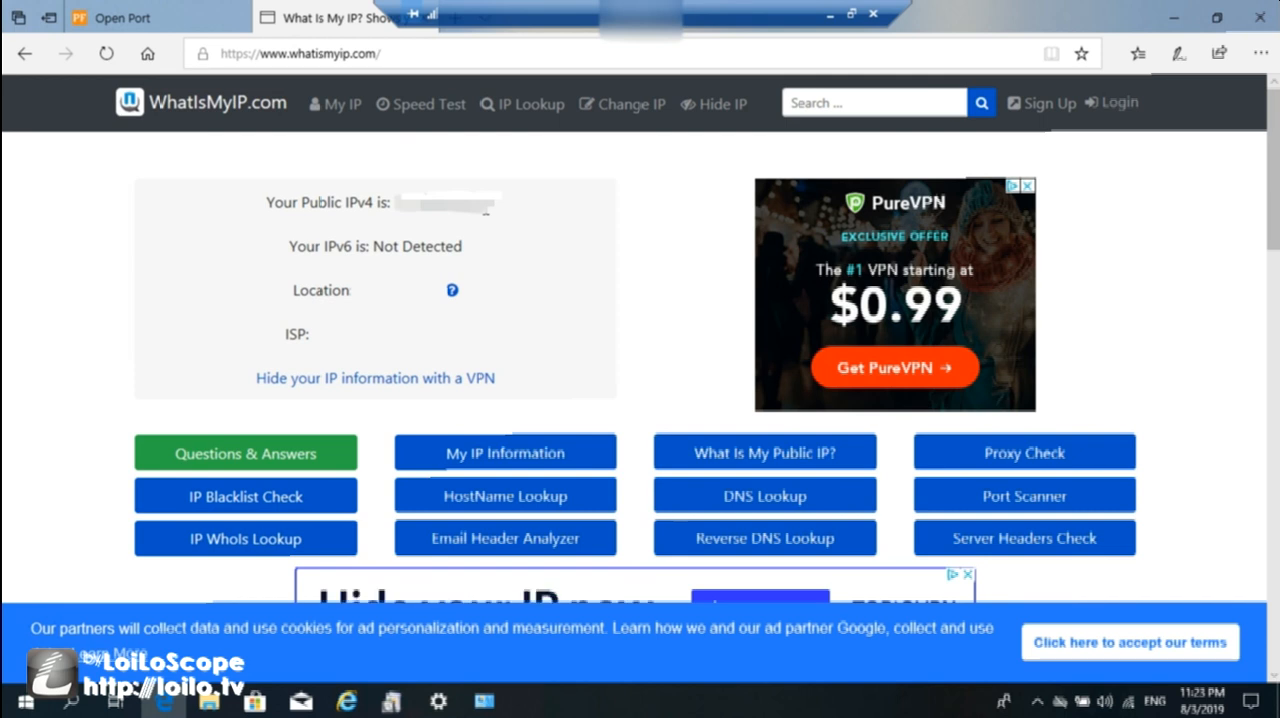
Disconnect the current remote session and open Remote Desktop Connection on the local computer.
left_click(875, 18)
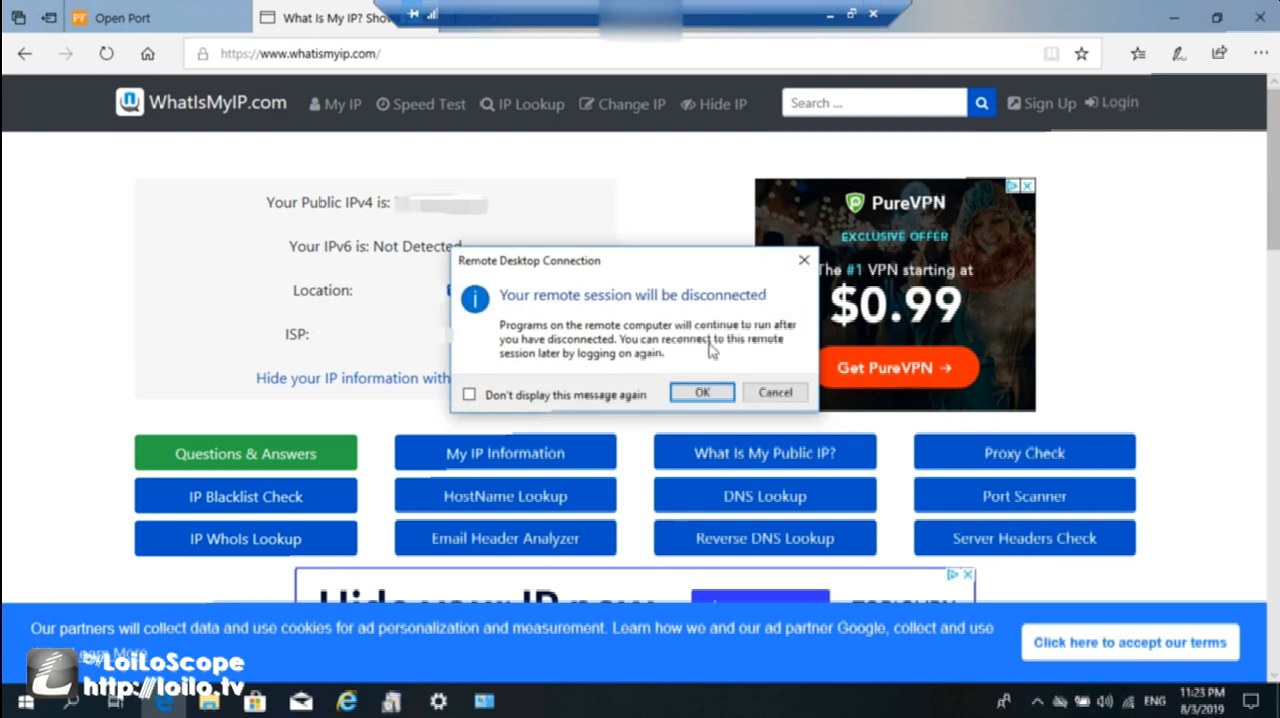
left_click(712, 389)
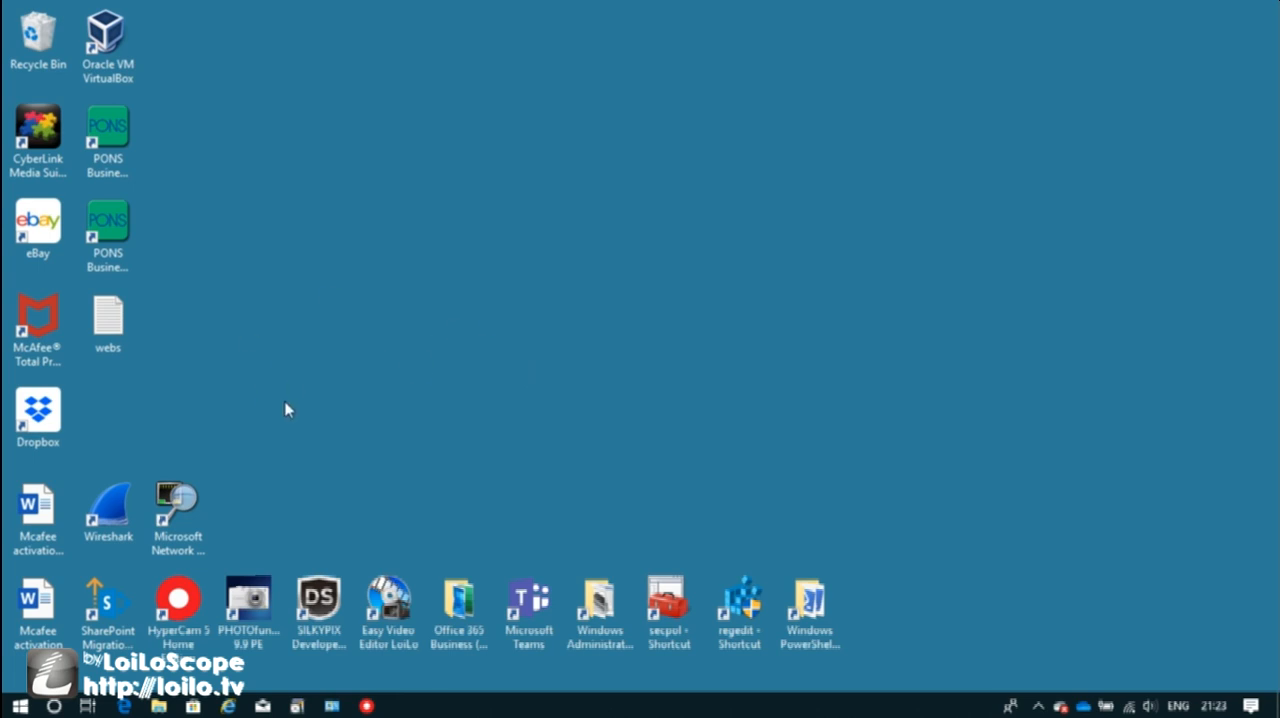
left_click(54, 706)
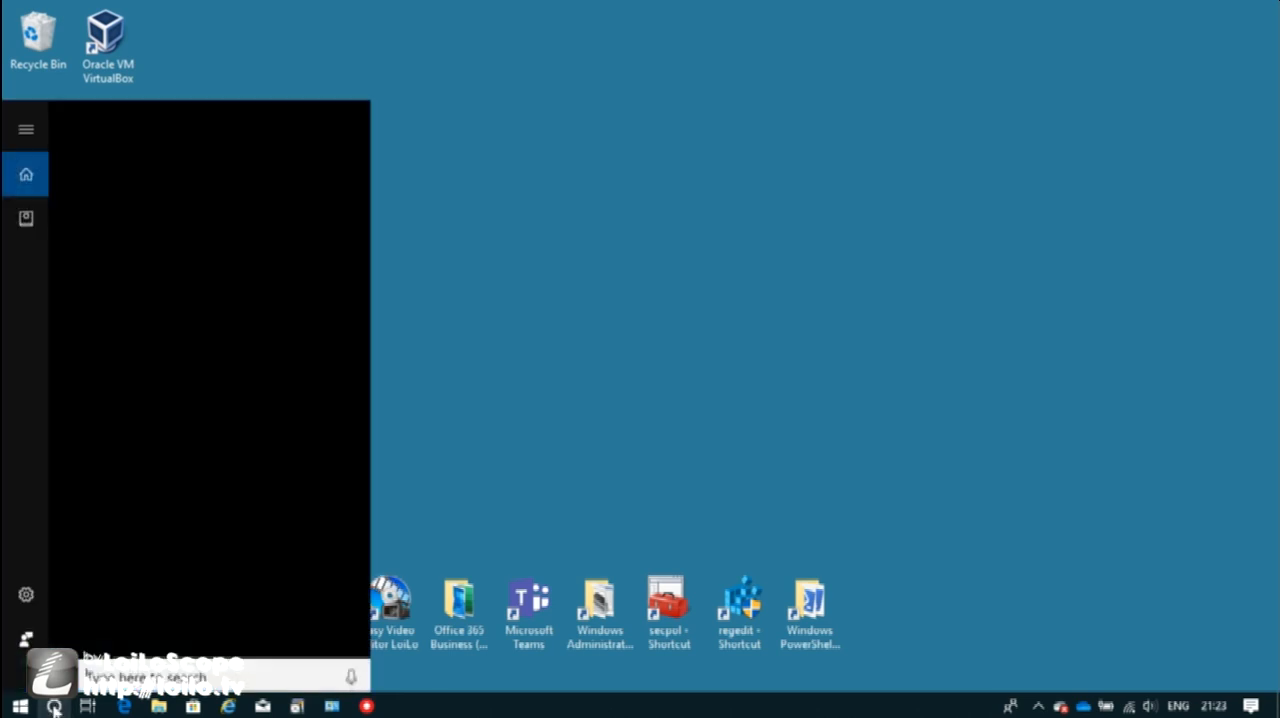
type("remote")
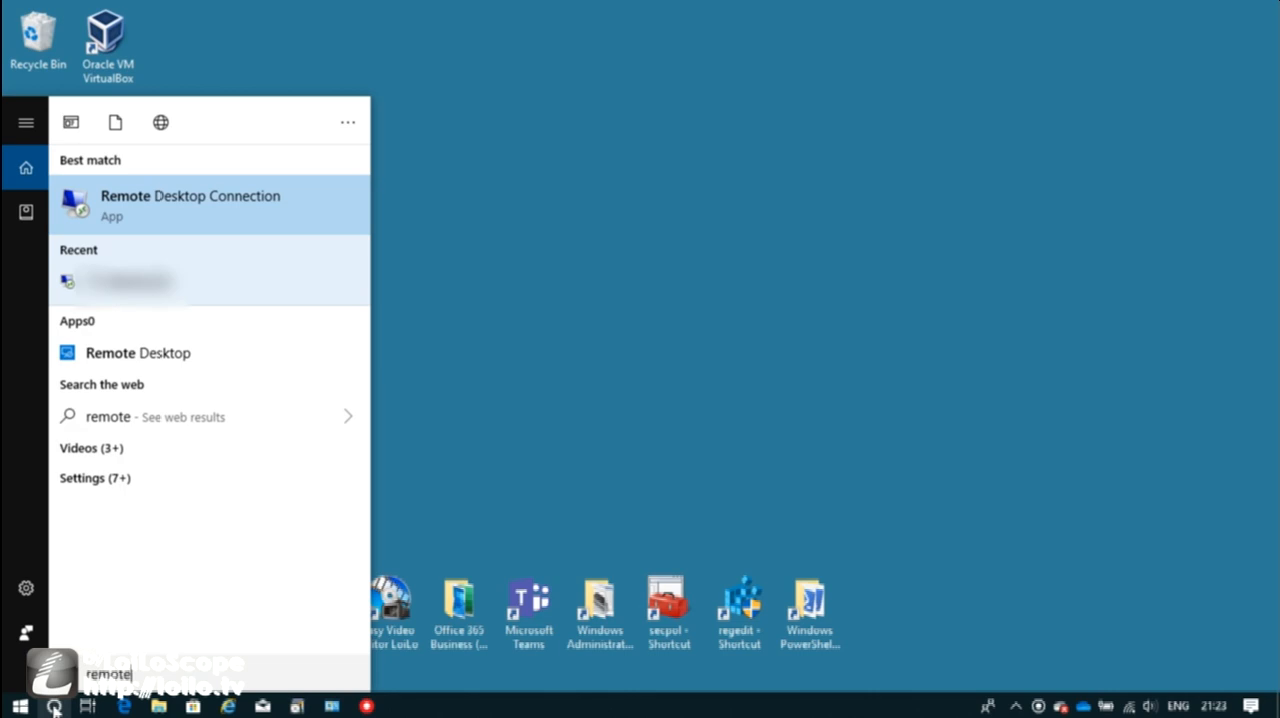
left_click(313, 218)
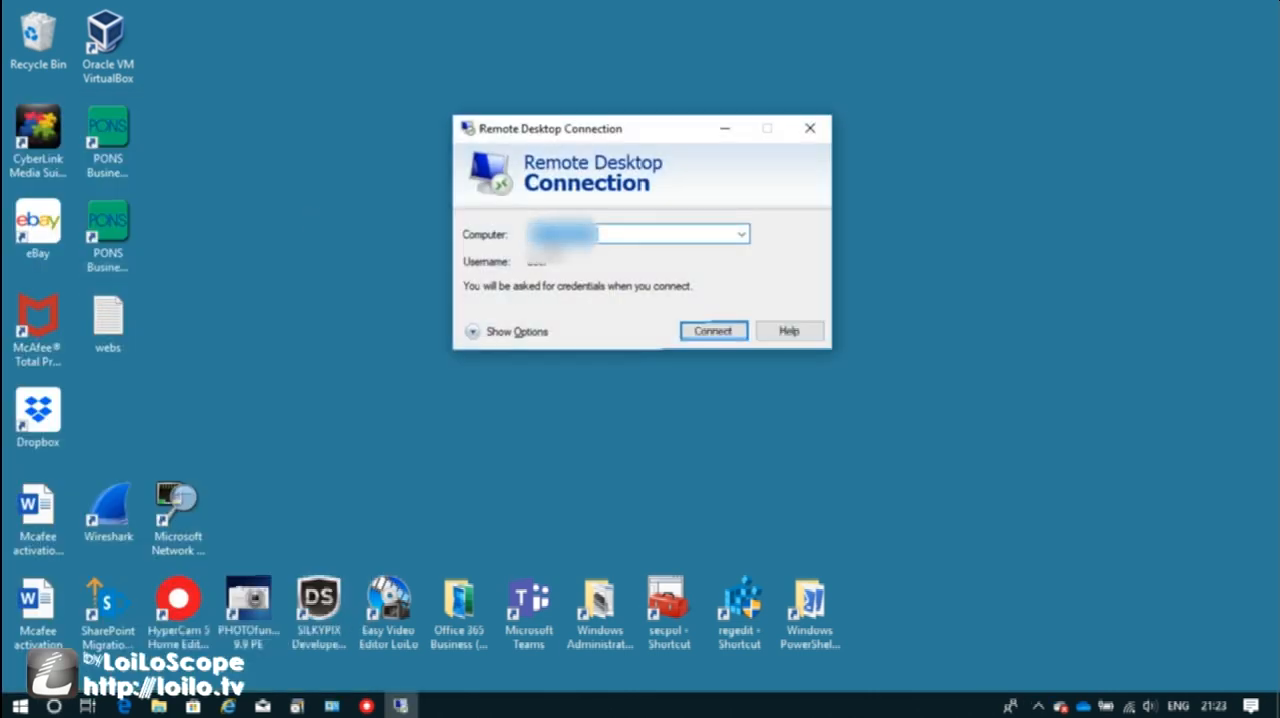
In the expanded connection options, clear the username and enter the remote computer's address again.
left_click(470, 331)
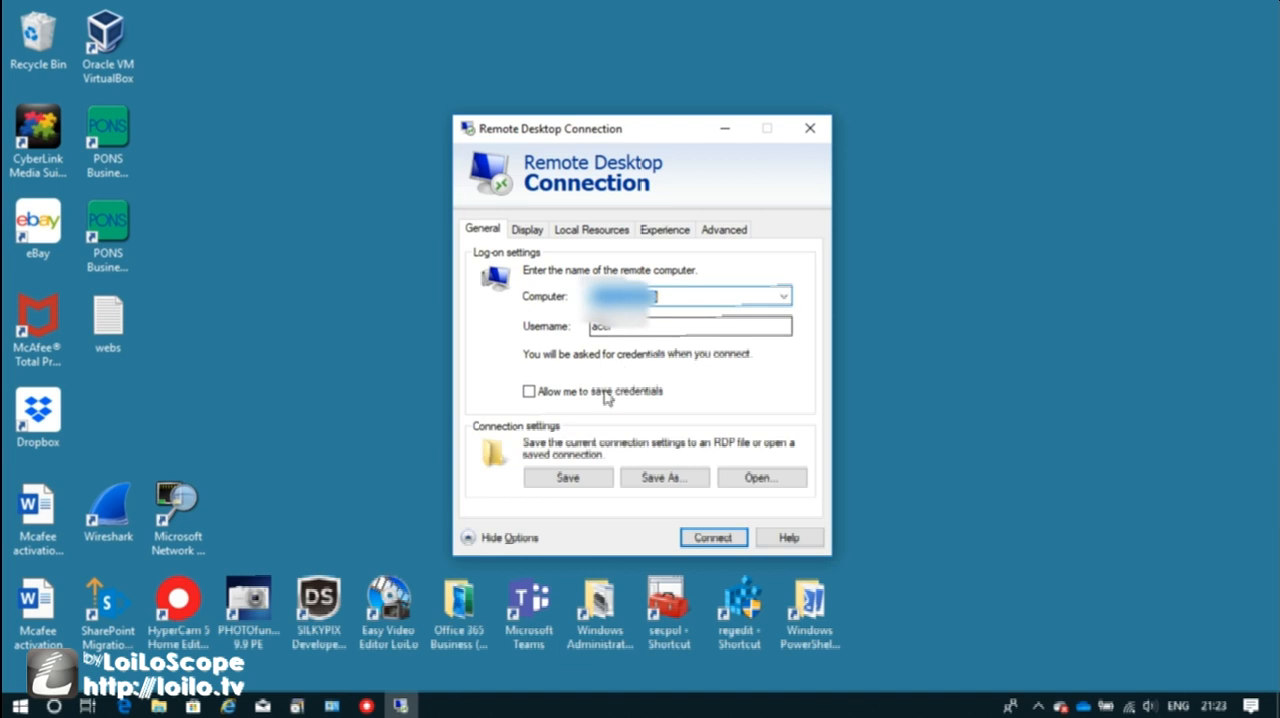
left_click(649, 327)
key("BackSpace")
key("BackSpace")
key("BackSpace")
key("BackSpace")
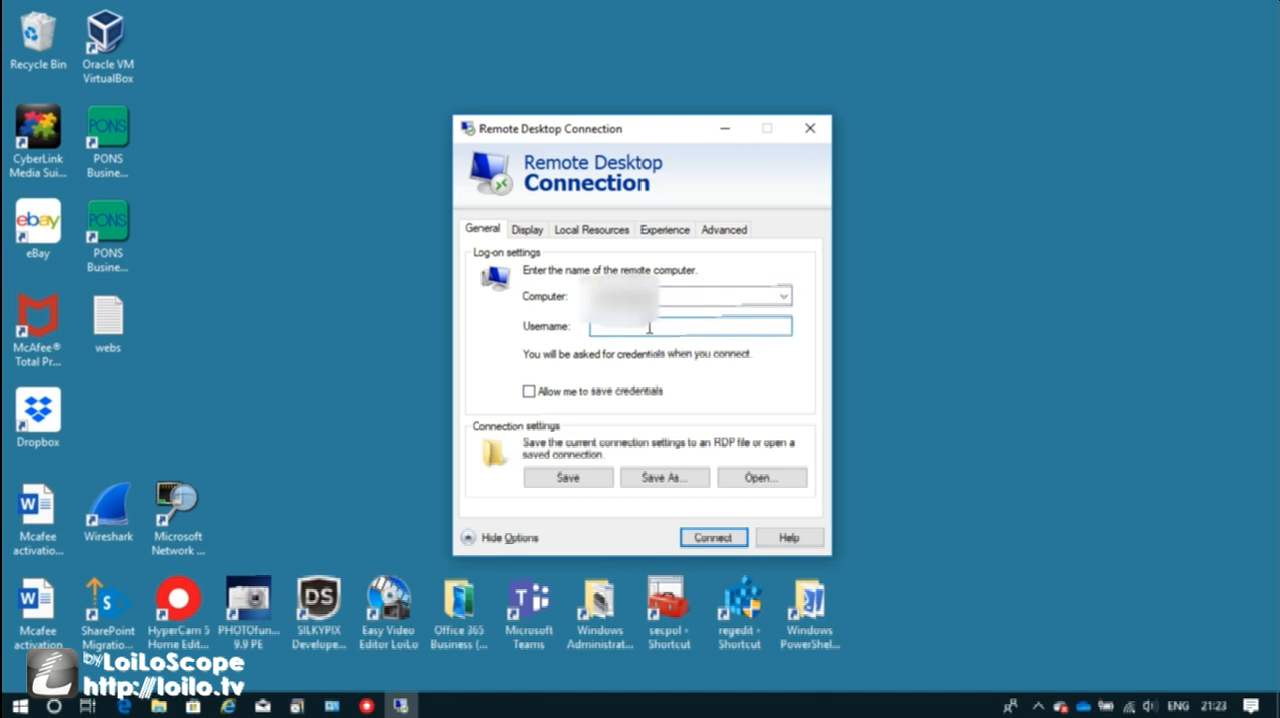
left_click(688, 298)
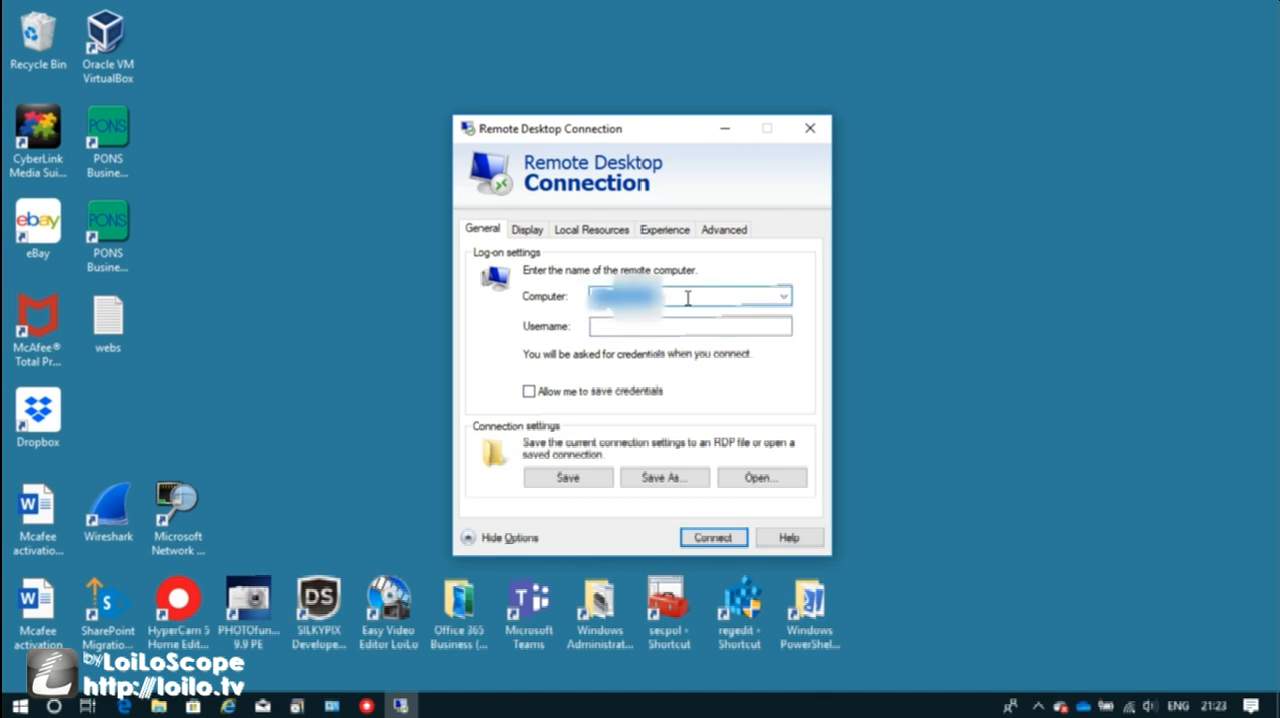
key("BackSpace")
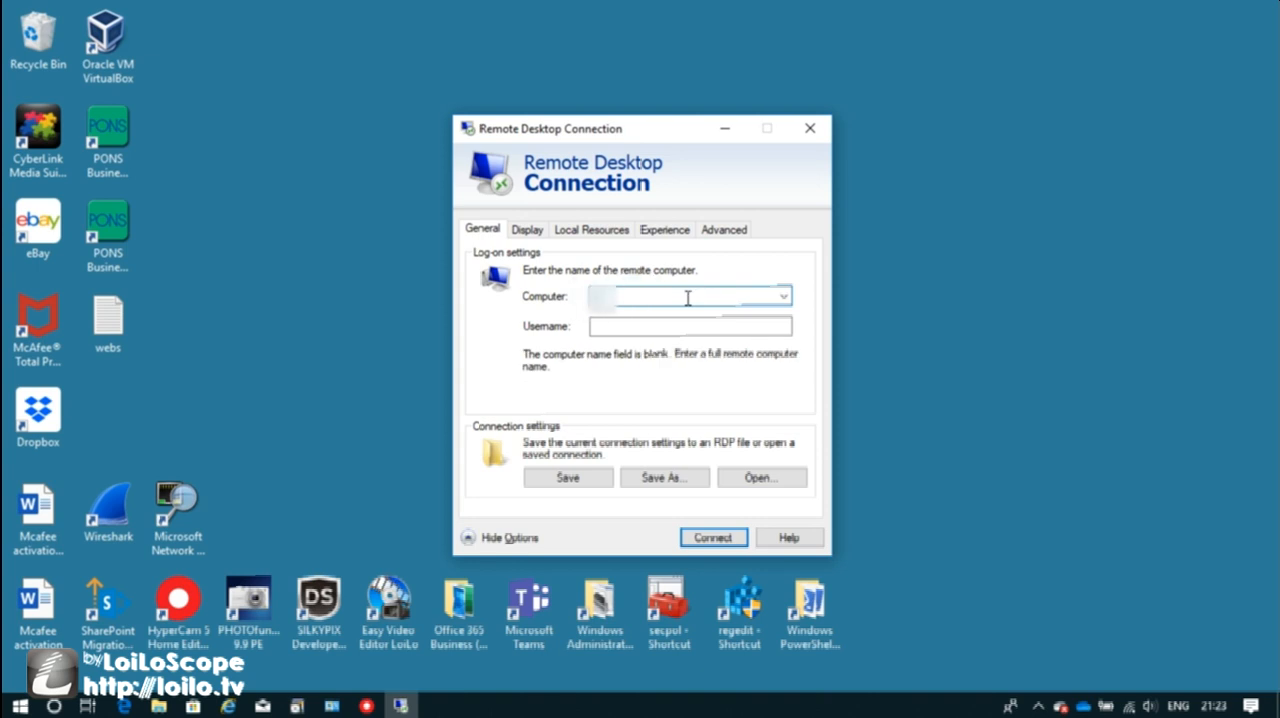
type("1")
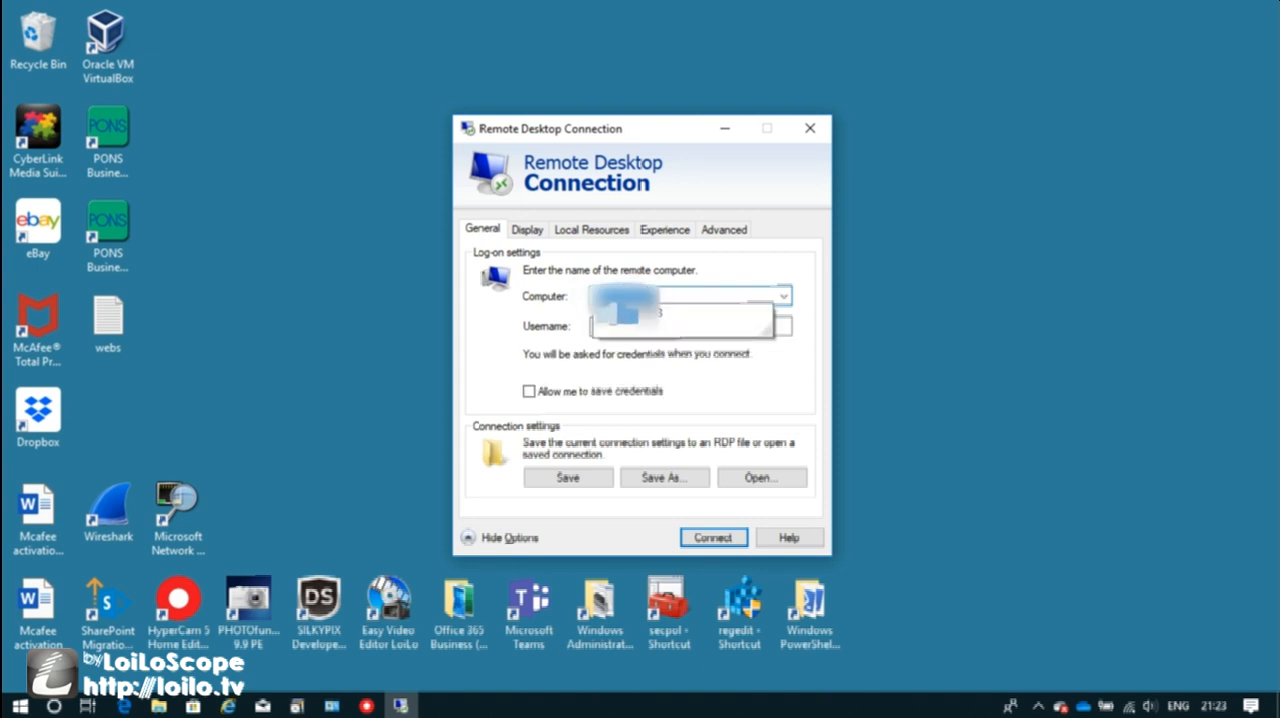
left_click(672, 320)
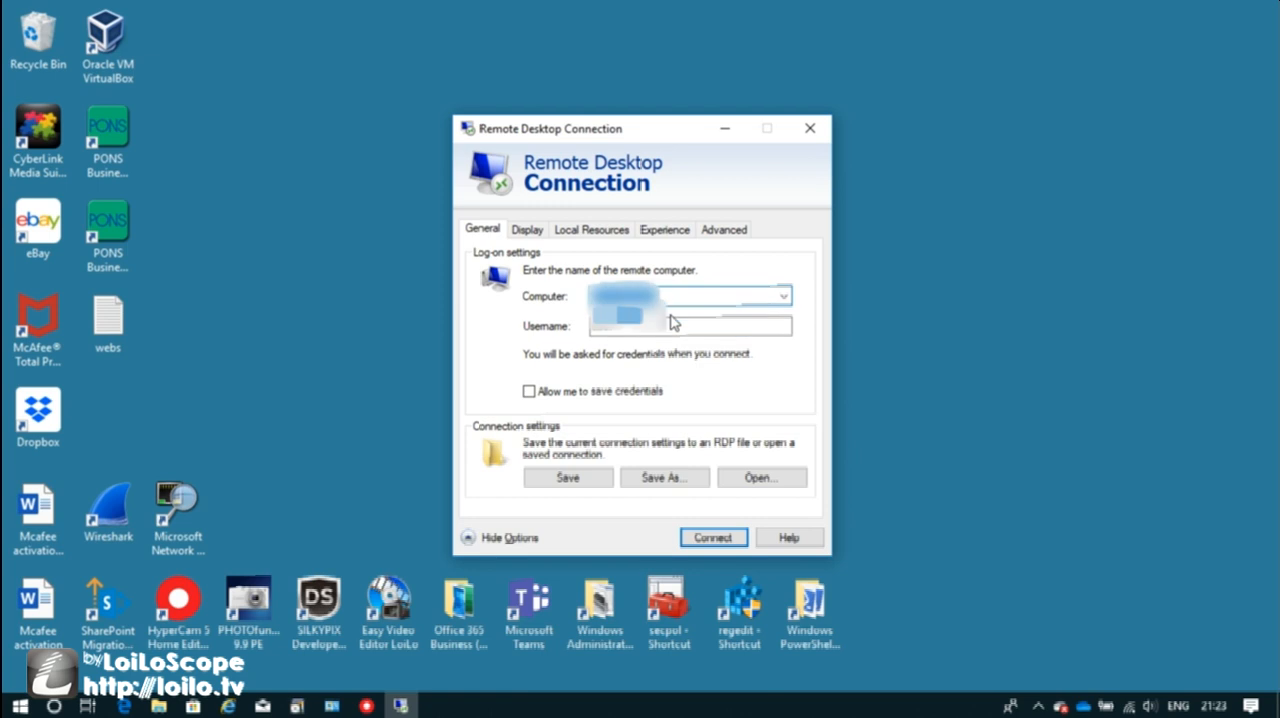
left_click(642, 326)
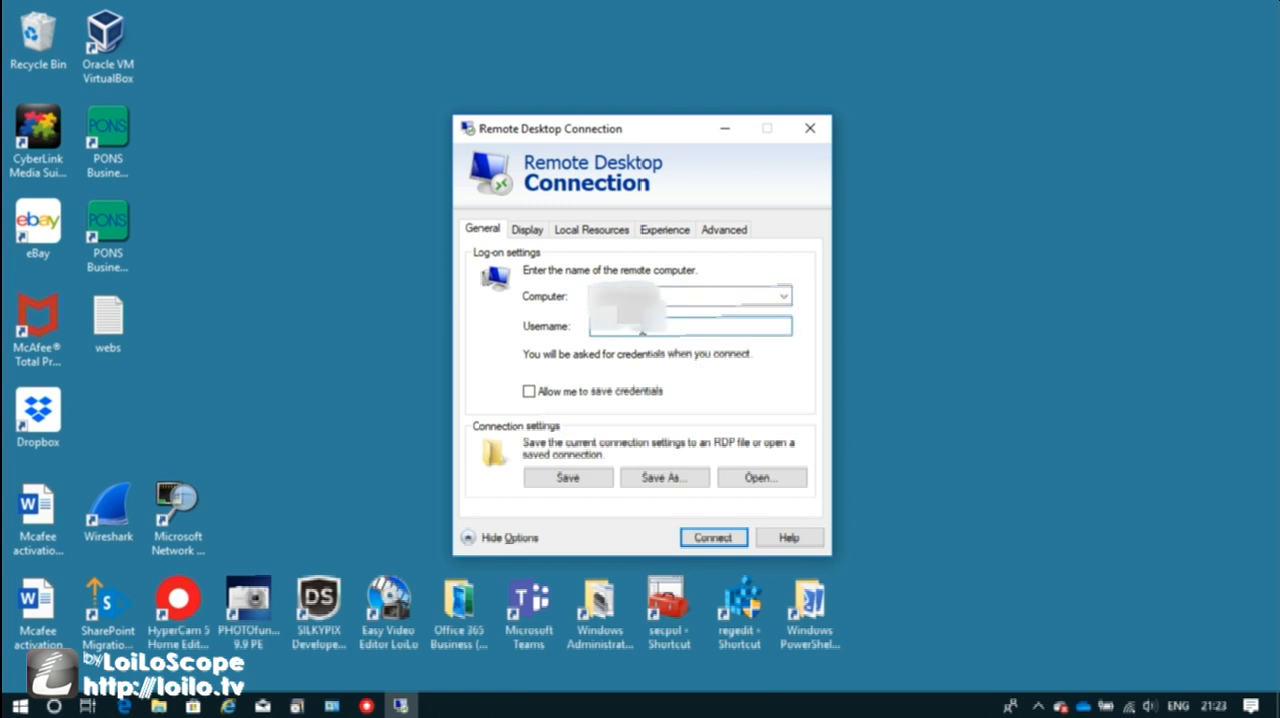
Start the connection and choose to use a different account with the username "rds test".
left_click(708, 536)
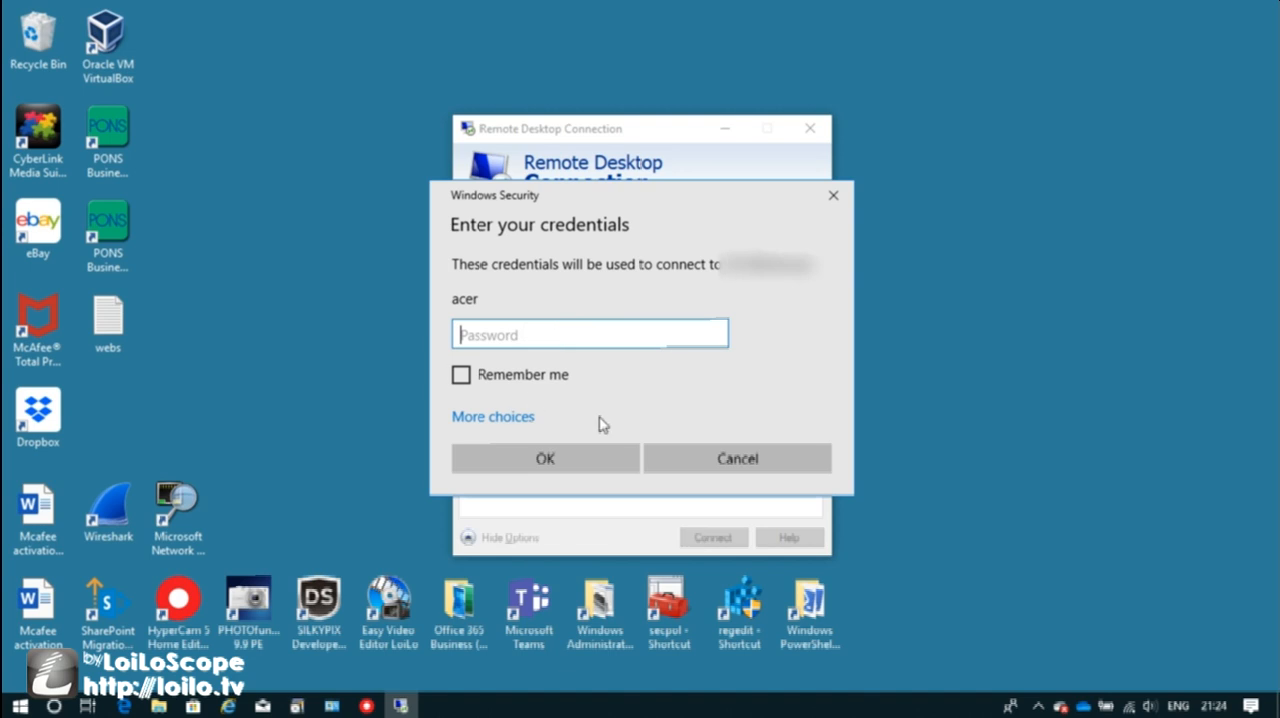
left_click(484, 419)
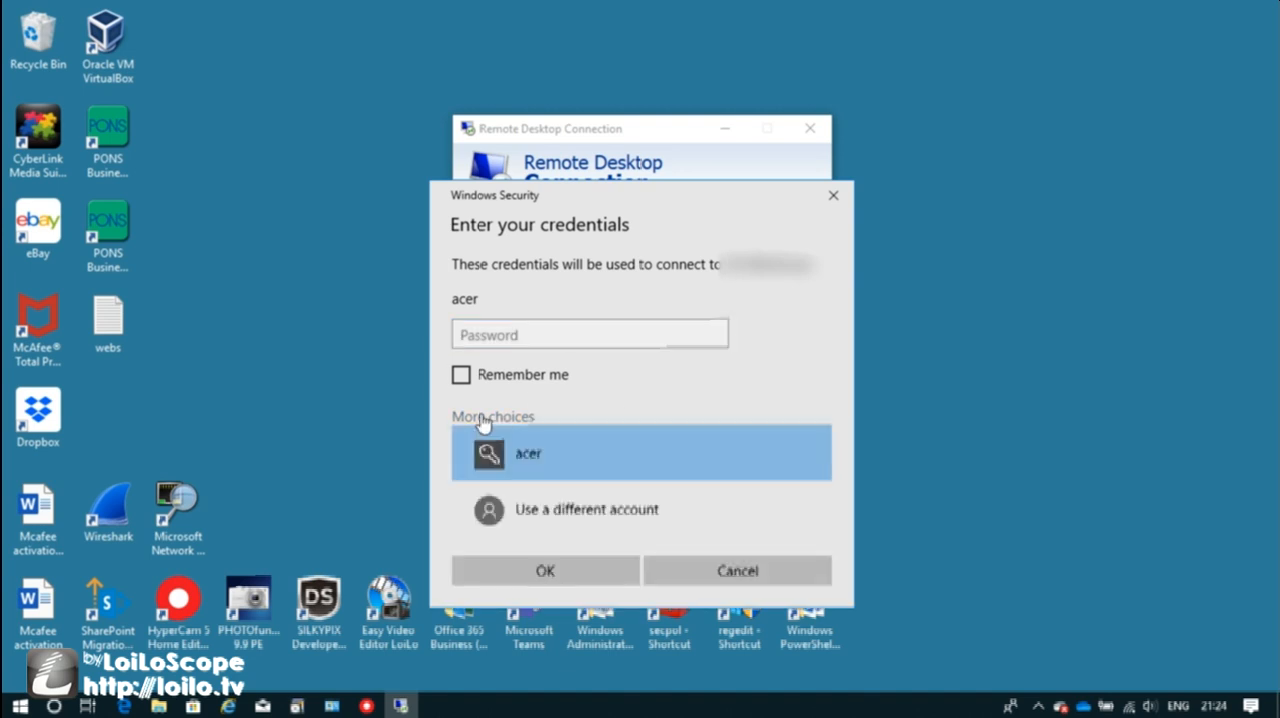
left_click(574, 512)
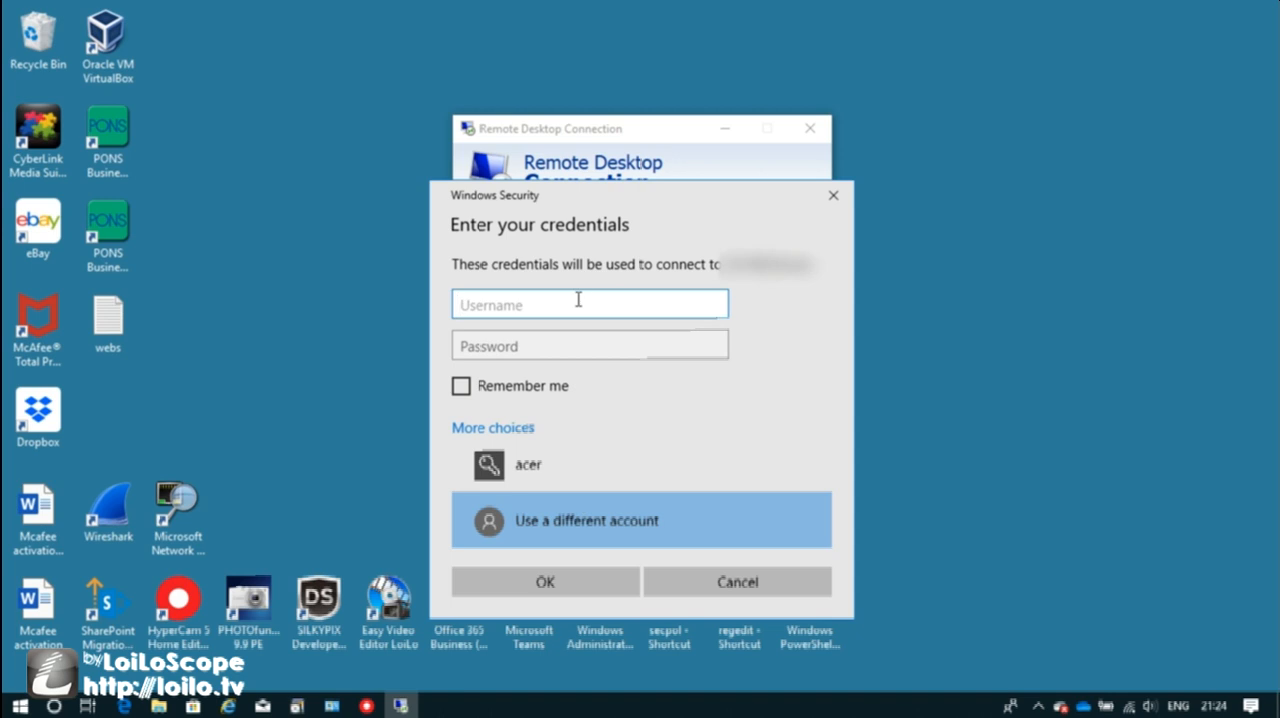
type("rds test")
Enter the account password, submit the credentials and accept connecting despite the certificate errors.
left_click(500, 347)
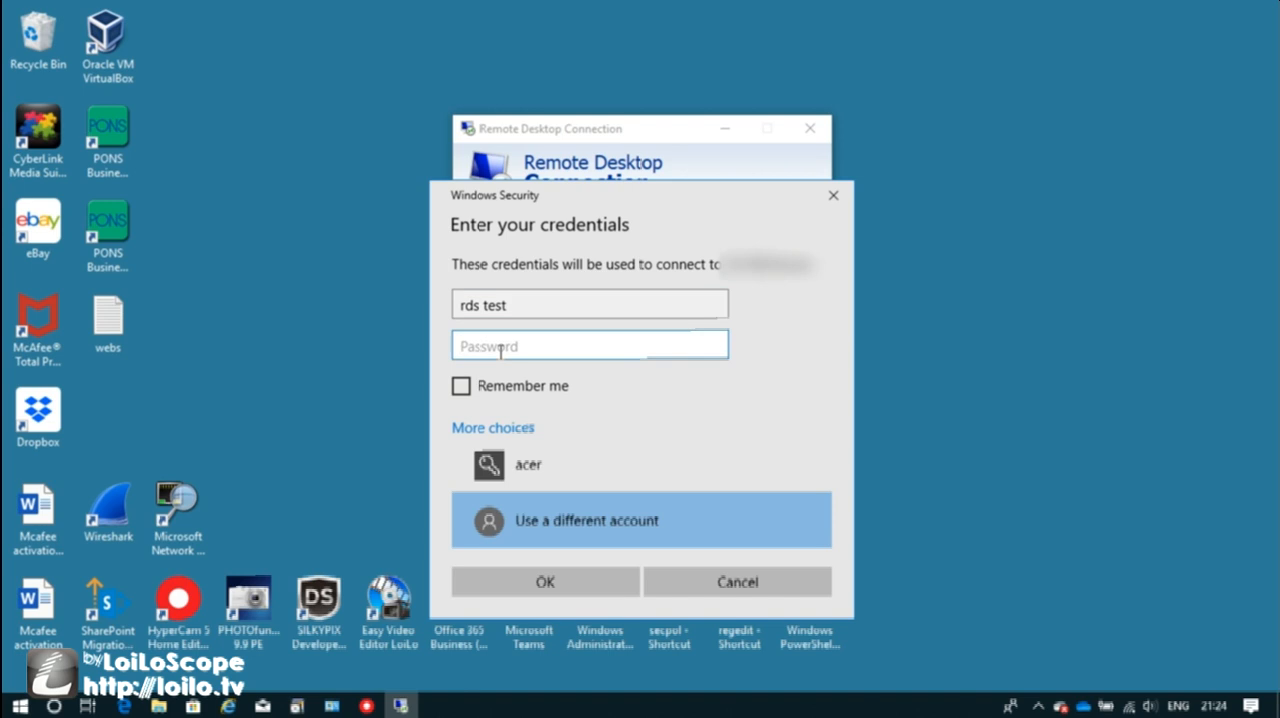
type("•••••••")
left_click(545, 582)
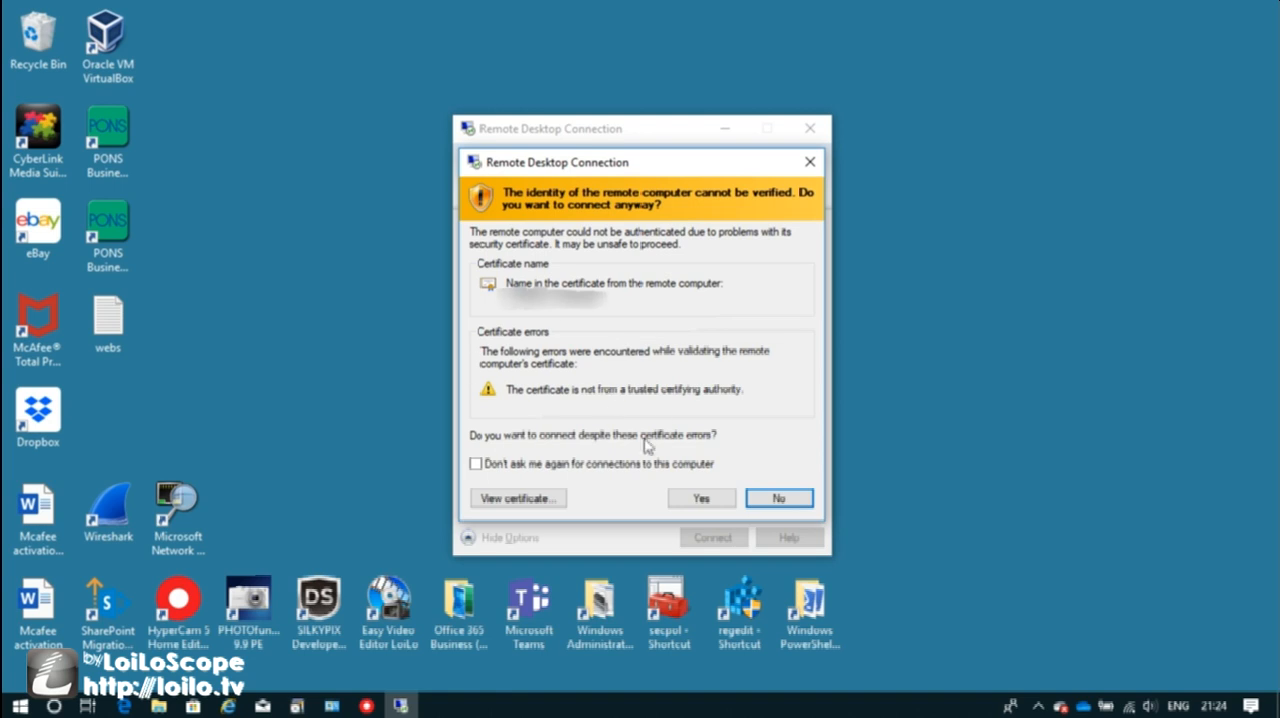
left_click(697, 499)
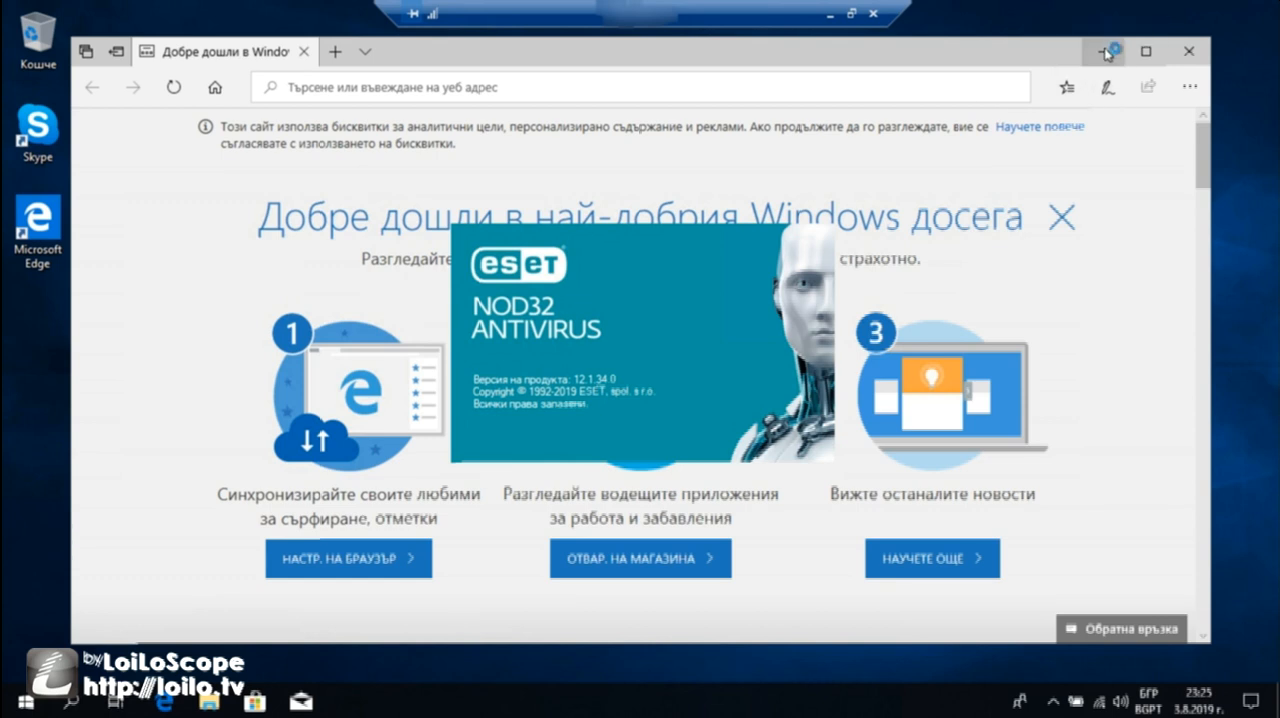
Minimize the Edge welcome window and the Microsoft Teams sign-in window on the remote desktop.
left_click(1104, 51)
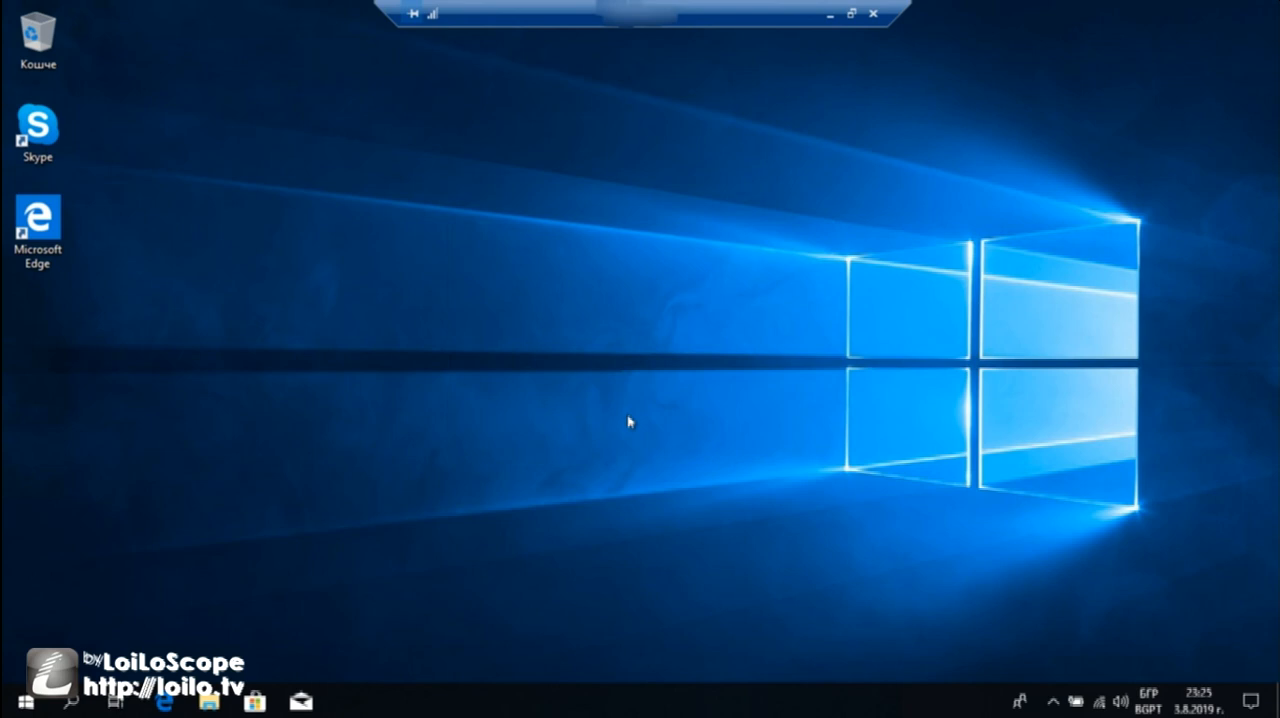
left_click(70, 702)
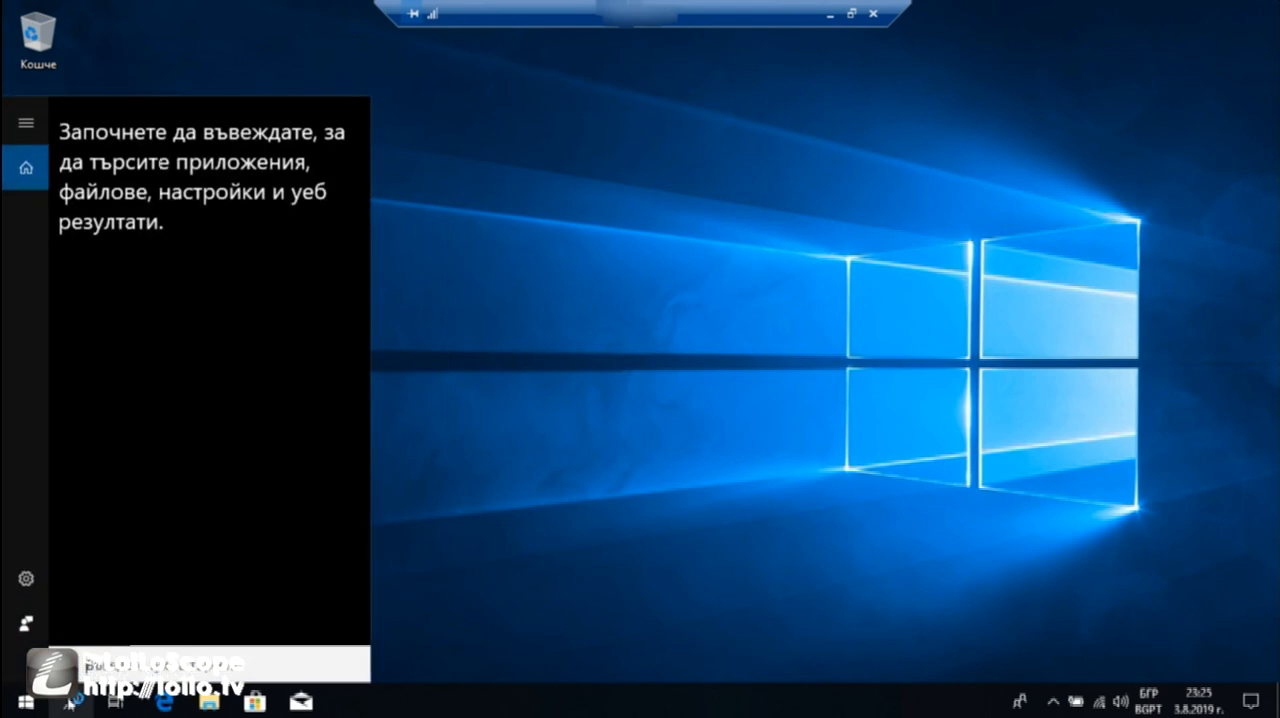
left_click(70, 702)
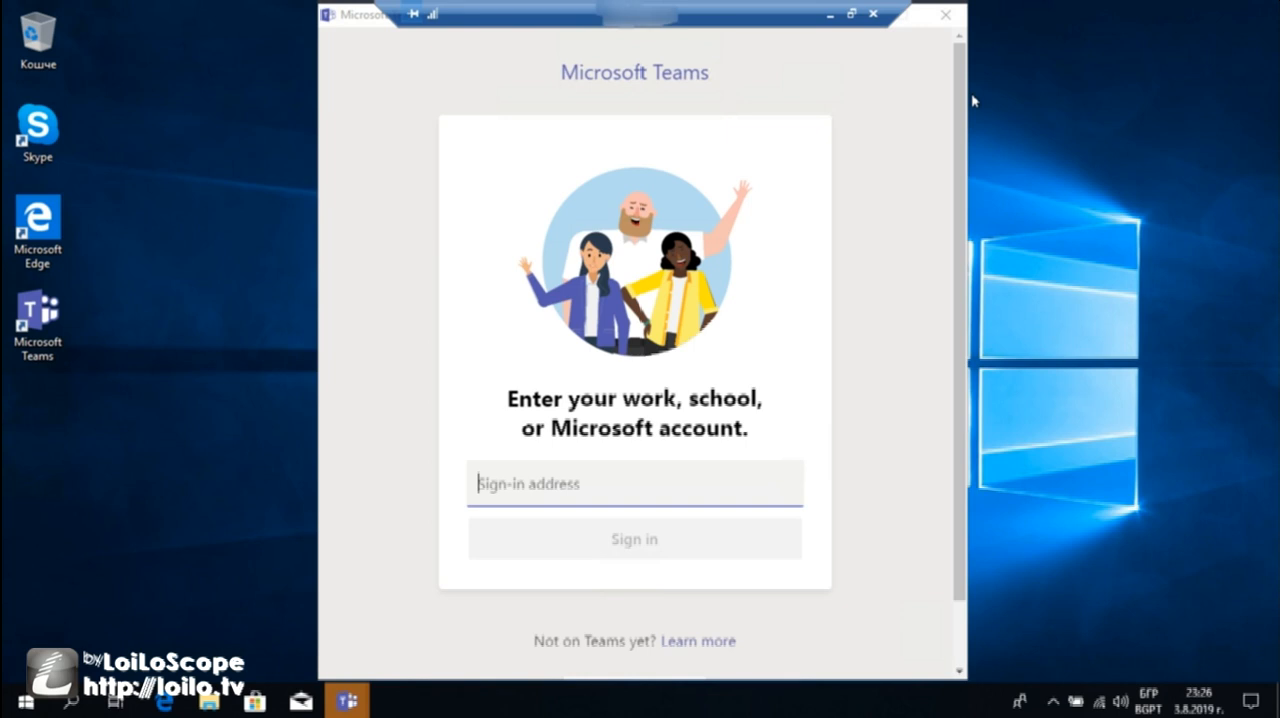
left_click(368, 17)
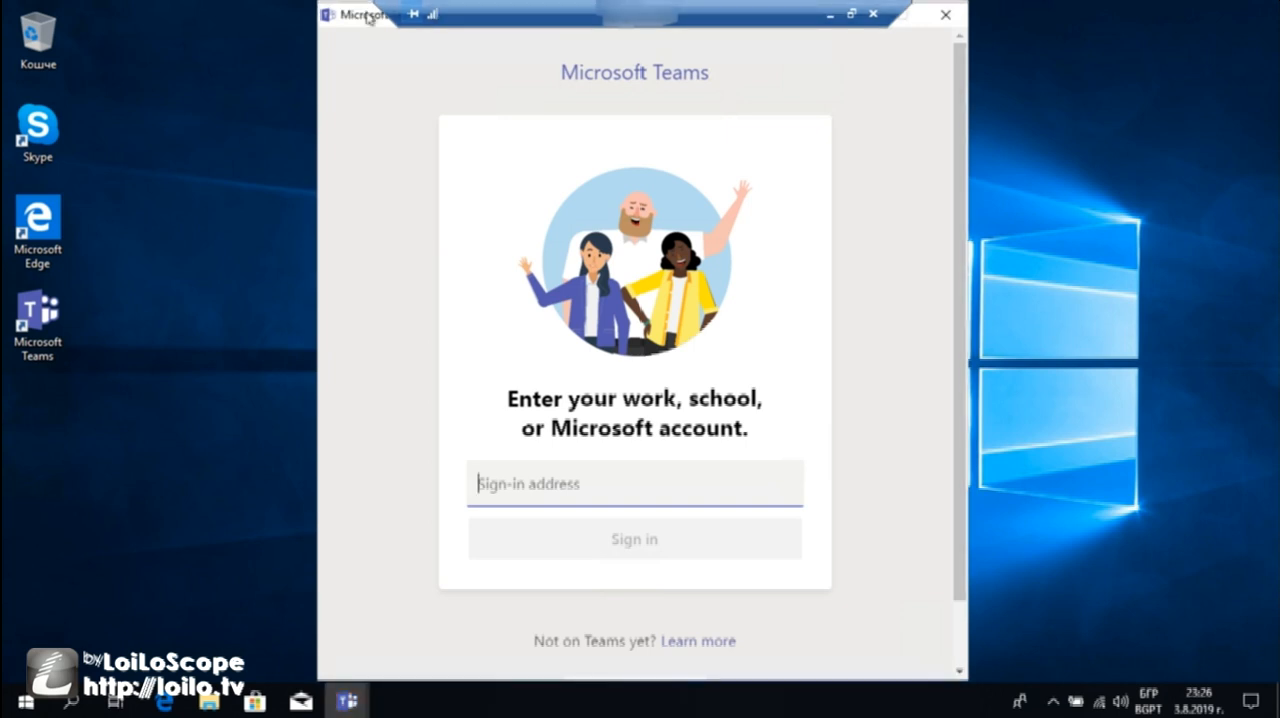
left_click_drag(360, 19, 184, 76)
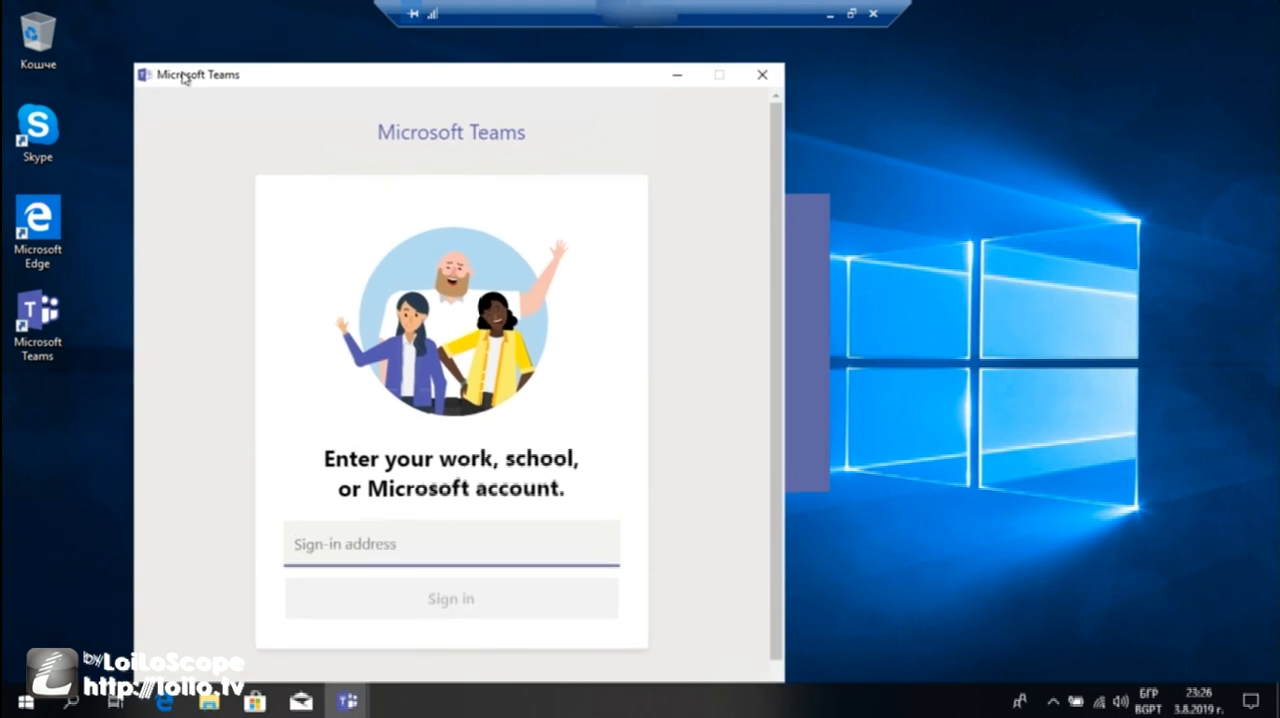
left_click(676, 80)
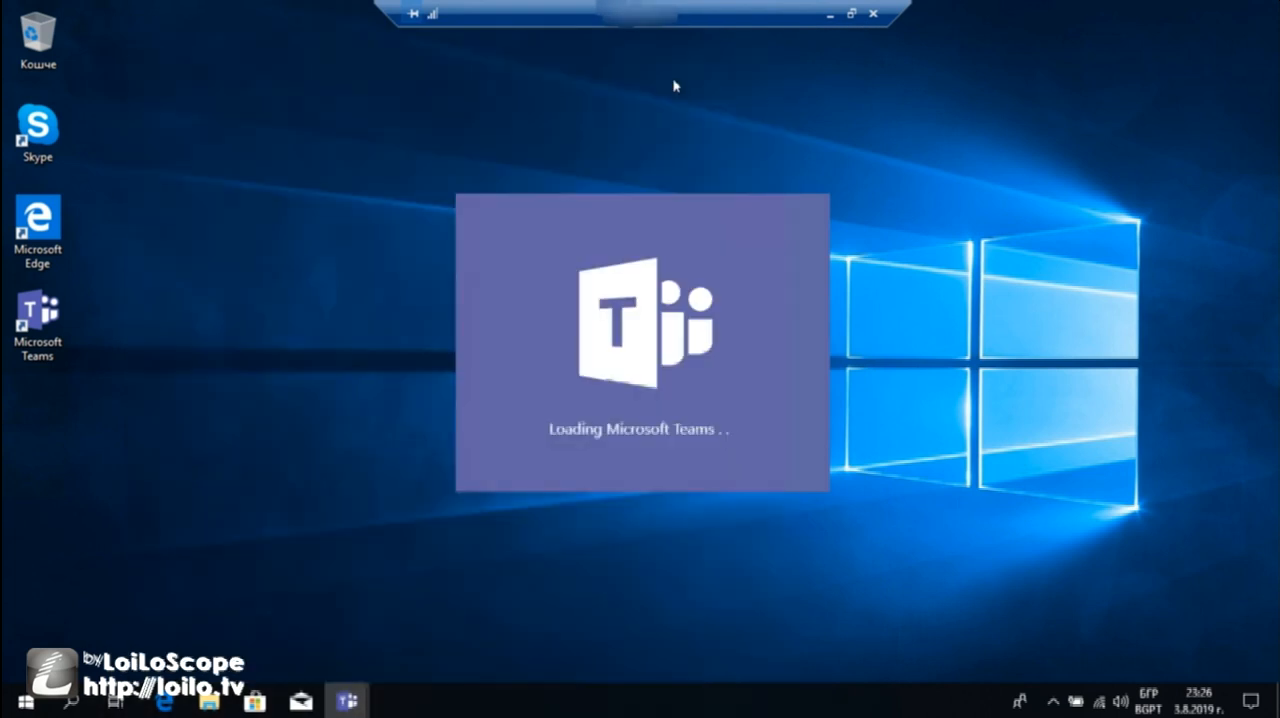